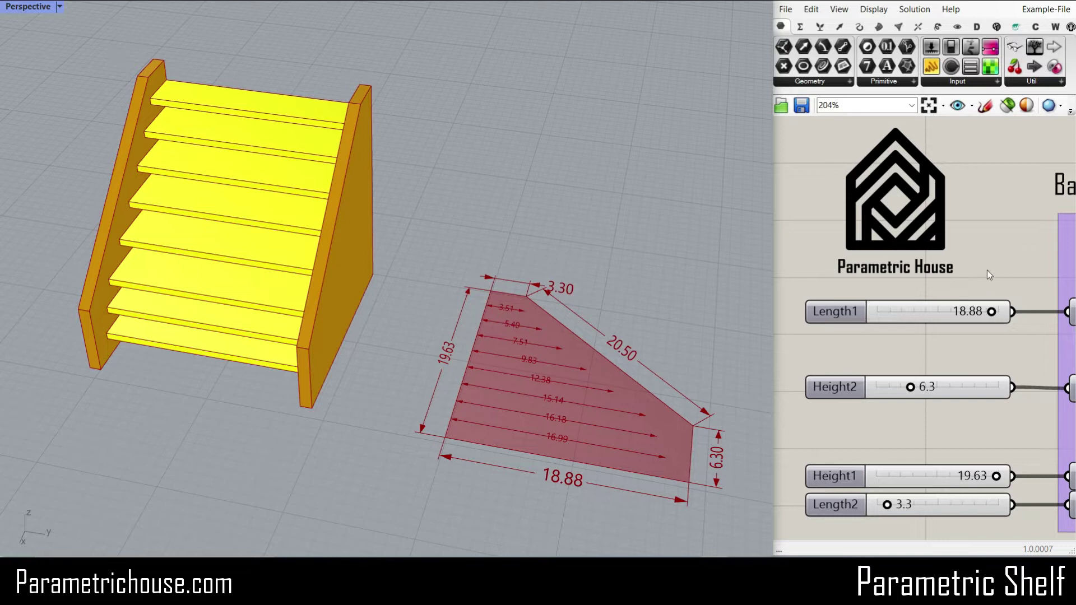
# Look over the shelf definition's Base points, Walls and Shelves groups and the sliders that feed them.
pyautogui.scroll(-1, 986, 270)
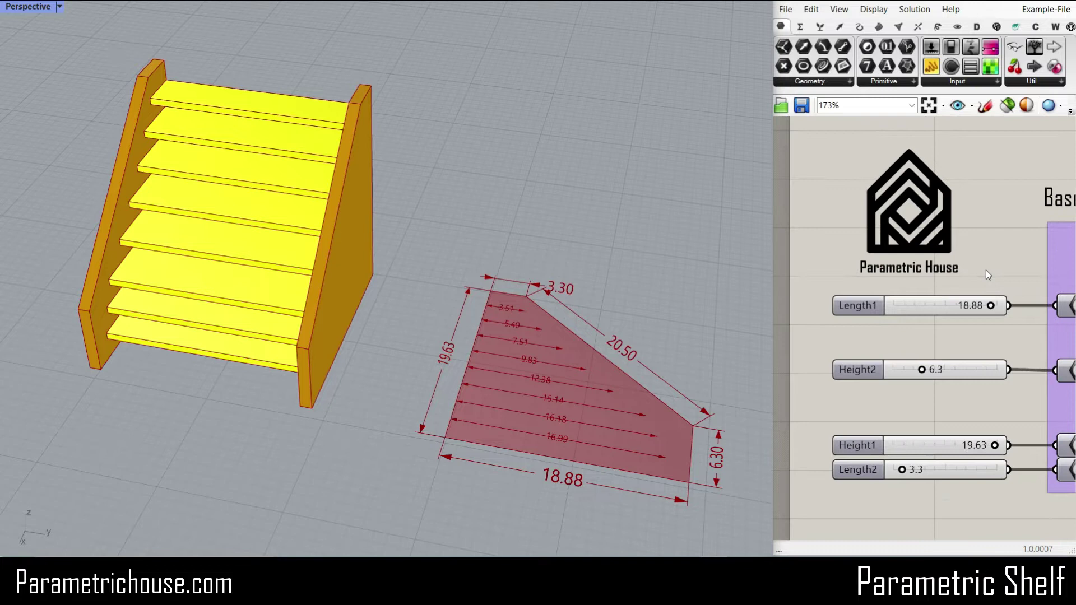
pyautogui.scroll(1, 982, 273)
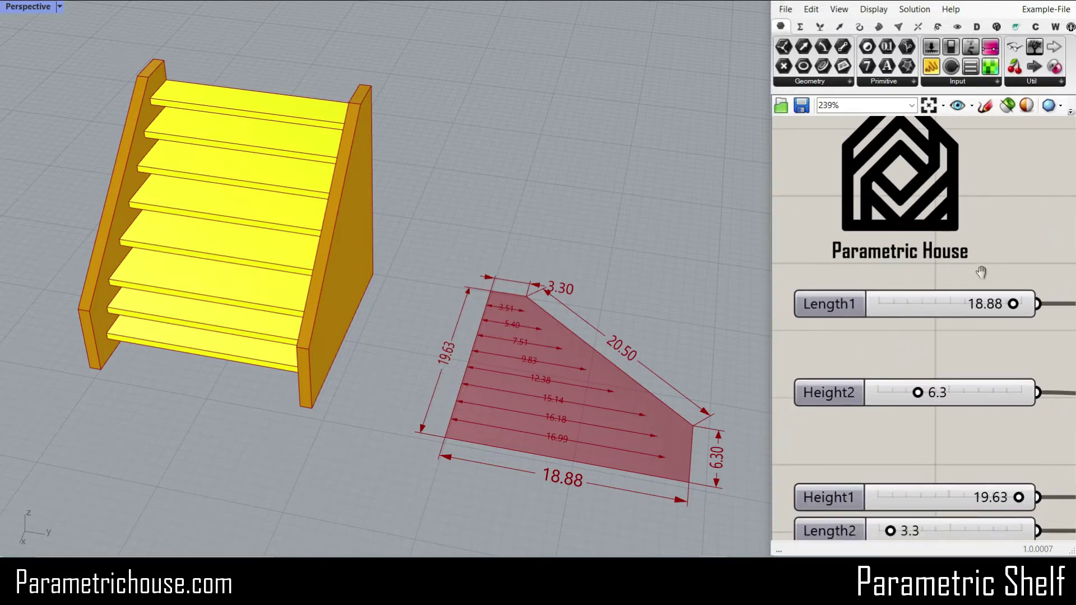
pyautogui.moveTo(980, 274); pyautogui.dragTo(966, 280, button='right')
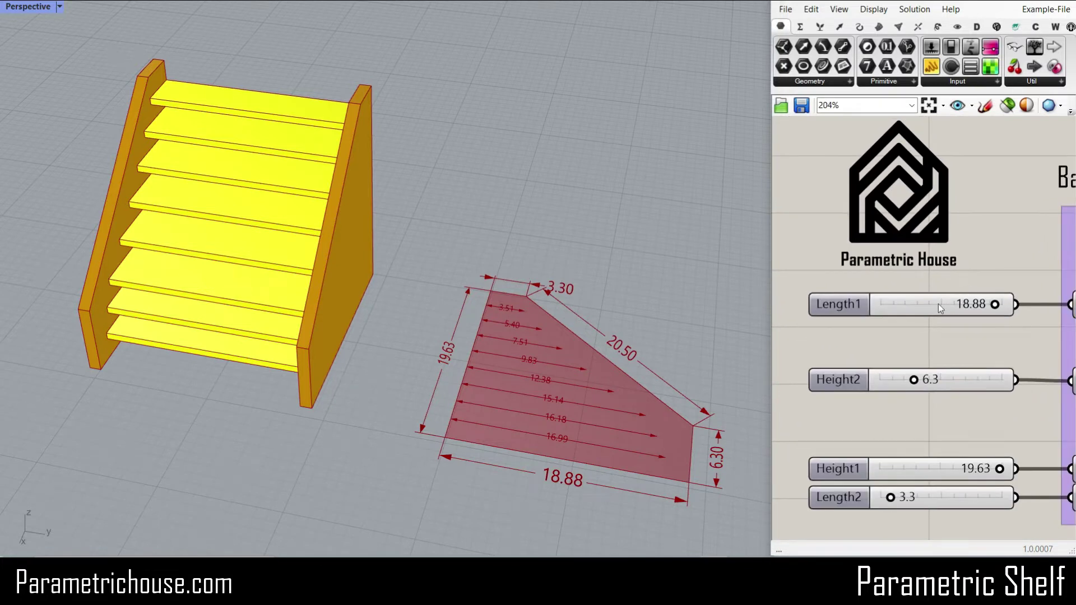
pyautogui.scroll(-12, 885, 298)
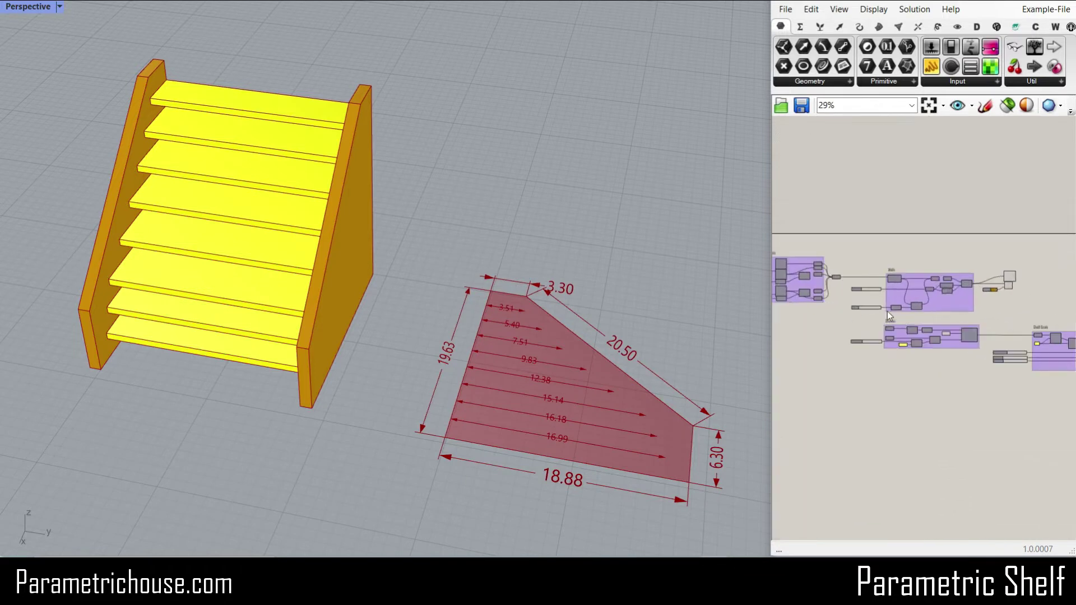
pyautogui.scroll(11, 823, 301)
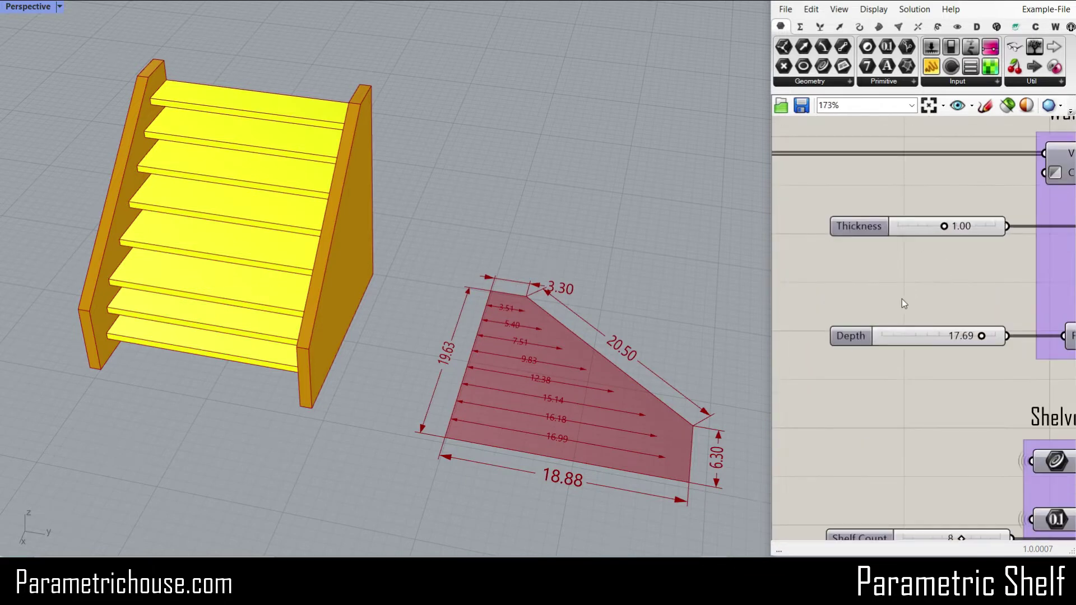
pyautogui.scroll(-9, 902, 301)
pyautogui.moveTo(830, 316); pyautogui.dragTo(976, 321, button='right')
pyautogui.scroll(3, 884, 270)
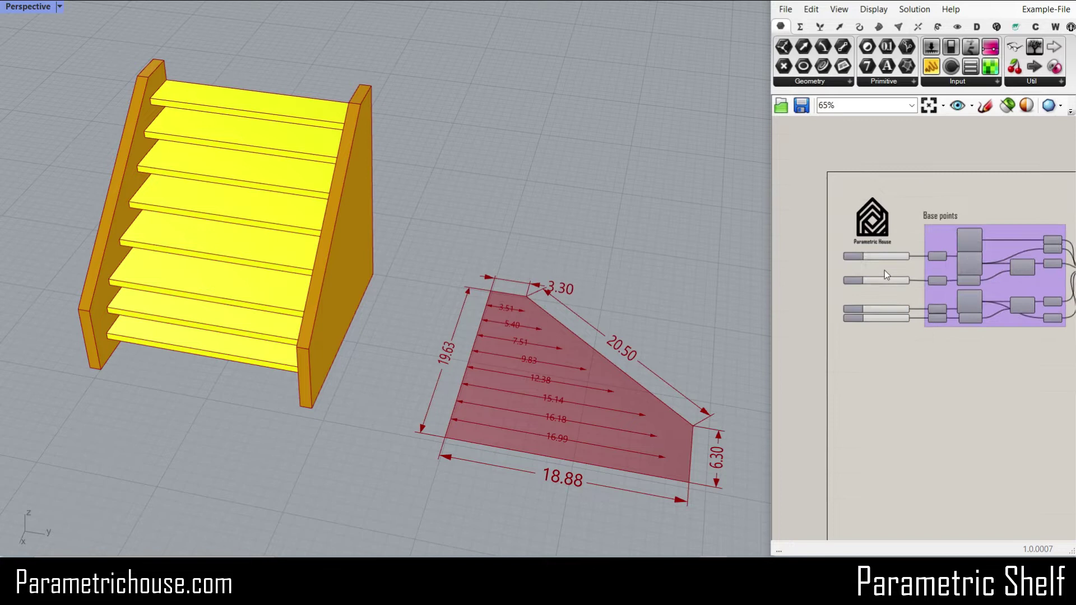
pyautogui.scroll(7, 884, 270)
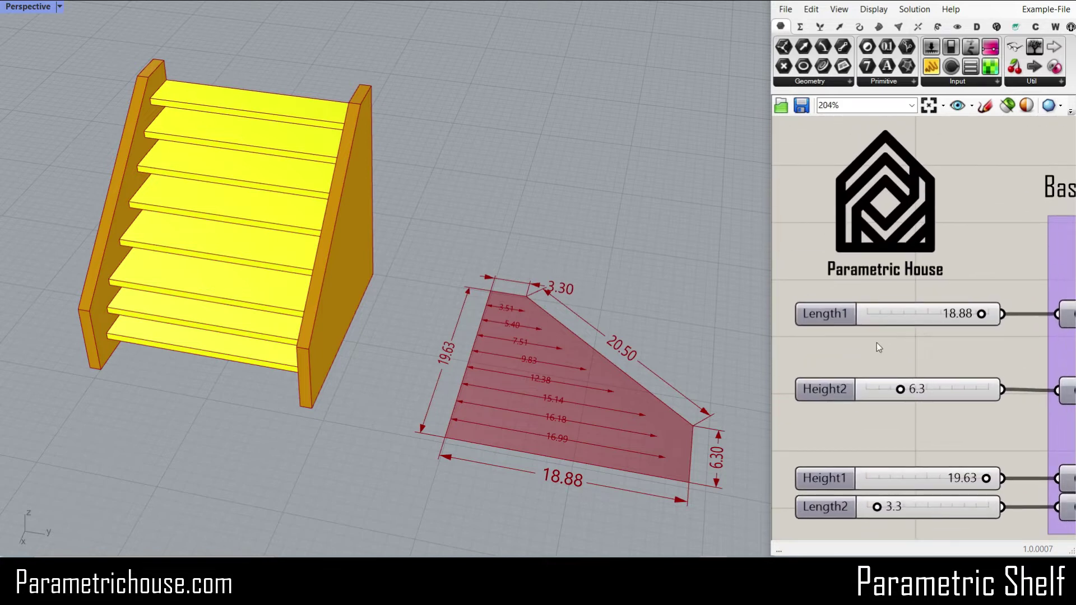
# Set the side wall's Length1 to 19.32 and its Height2 to 2.2.
pyautogui.moveTo(444, 360); pyautogui.dragTo(220, 312, button='right')
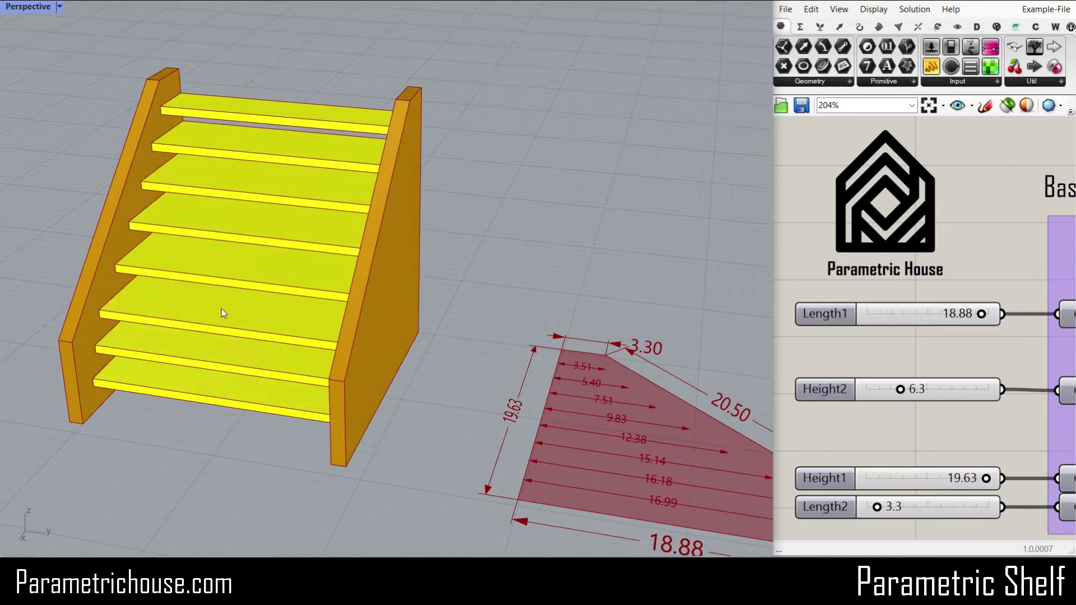
pyautogui.scroll(-2, 227, 313)
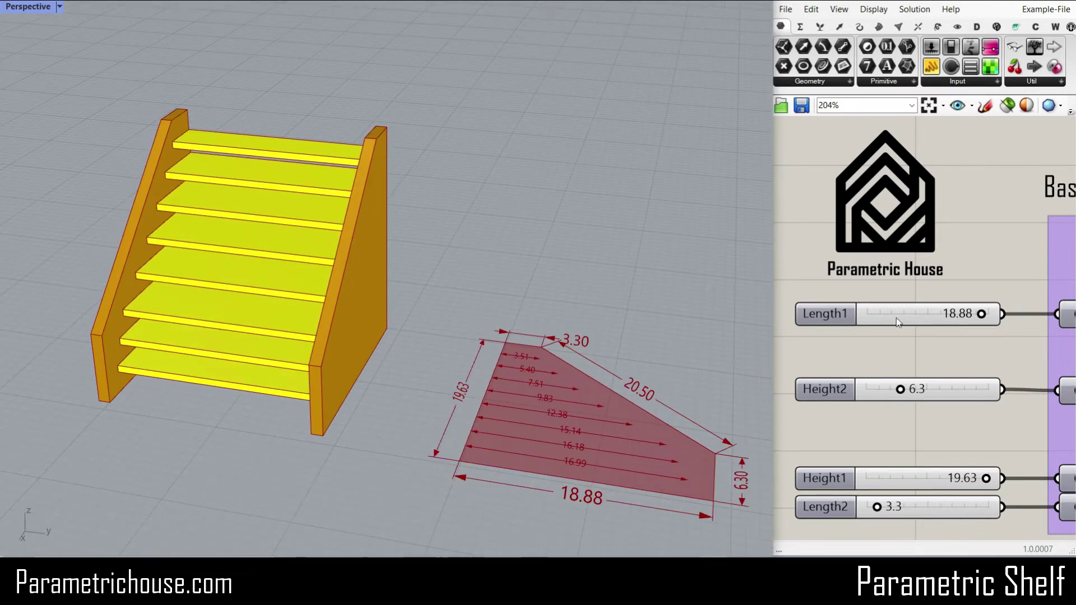
pyautogui.keyDown('shift'); pyautogui.moveTo(578, 404); pyautogui.dragTo(539, 359, button='right'); pyautogui.keyUp('shift')
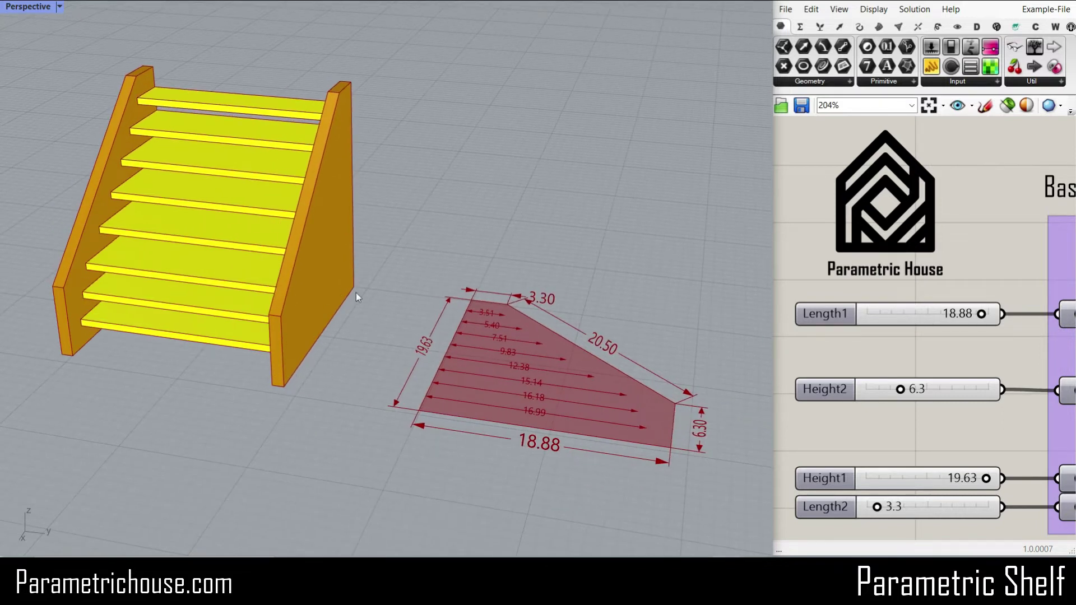
pyautogui.moveTo(984, 315)
pyautogui.mouseDown()
pyautogui.moveTo(926, 314)
pyautogui.moveTo(1000, 305)
pyautogui.mouseUp()
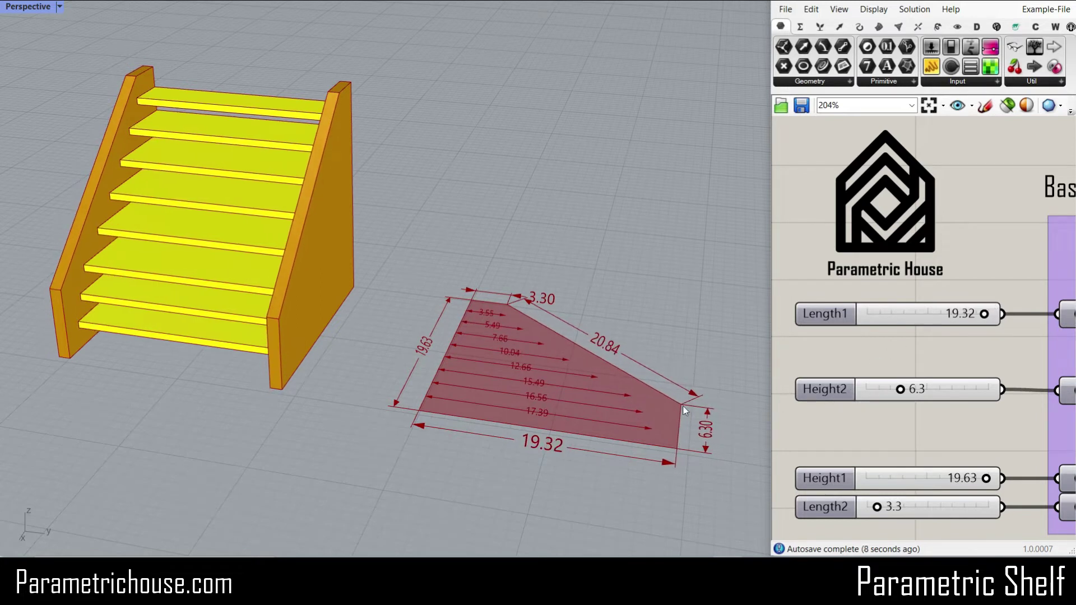
pyautogui.moveTo(298, 385); pyautogui.dragTo(247, 307, button='right')
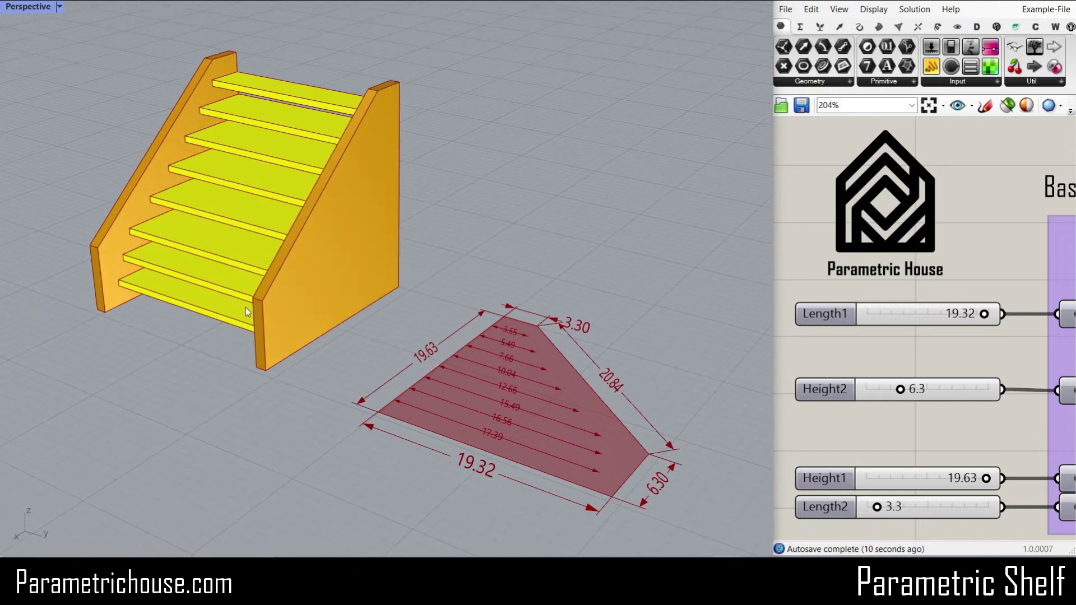
pyautogui.moveTo(902, 391)
pyautogui.mouseDown()
pyautogui.moveTo(863, 391)
pyautogui.moveTo(916, 392)
pyautogui.moveTo(864, 389)
pyautogui.moveTo(883, 390)
pyautogui.mouseUp()
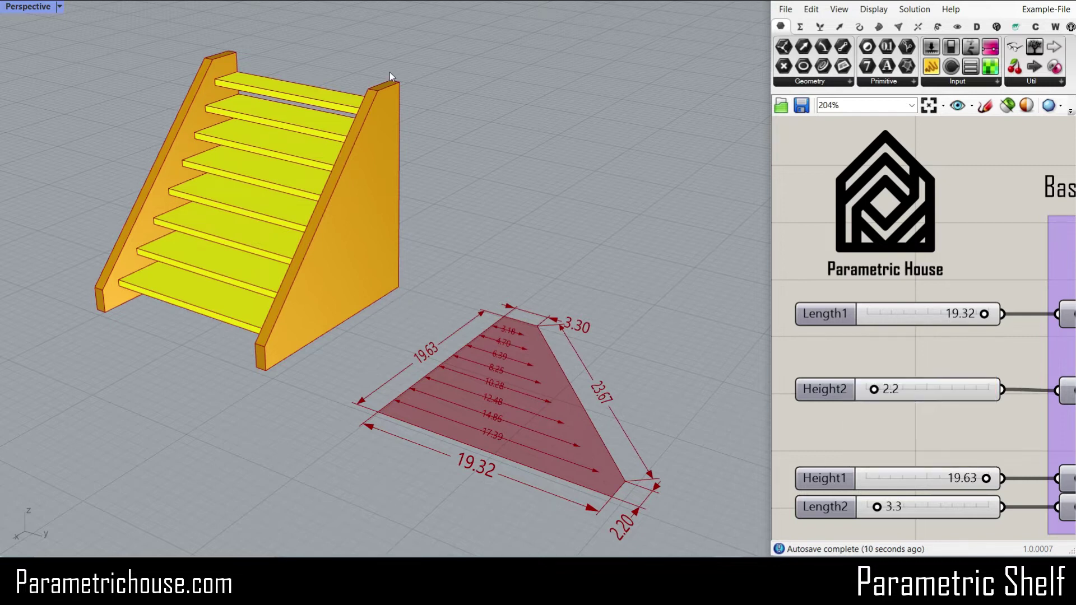
# Set the side wall's Height1 to 18.58 and its Length2 to 1.0.
pyautogui.moveTo(986, 480)
pyautogui.mouseDown()
pyautogui.moveTo(903, 480)
pyautogui.moveTo(982, 478)
pyautogui.mouseUp()
pyautogui.scroll(2, 370, 304)
pyautogui.keyDown('shift'); pyautogui.moveTo(371, 303); pyautogui.dragTo(373, 268, button='right'); pyautogui.keyUp('shift')
pyautogui.moveTo(867, 497); pyautogui.dragTo(861, 450, button='right')
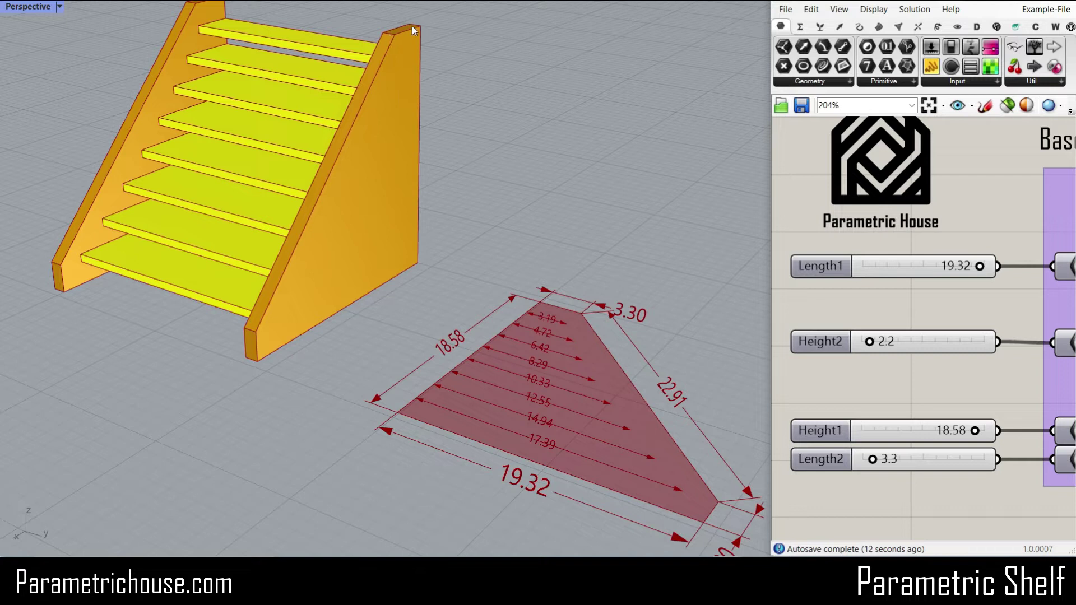
pyautogui.moveTo(875, 461)
pyautogui.mouseDown()
pyautogui.moveTo(939, 460)
pyautogui.moveTo(866, 460)
pyautogui.mouseUp()
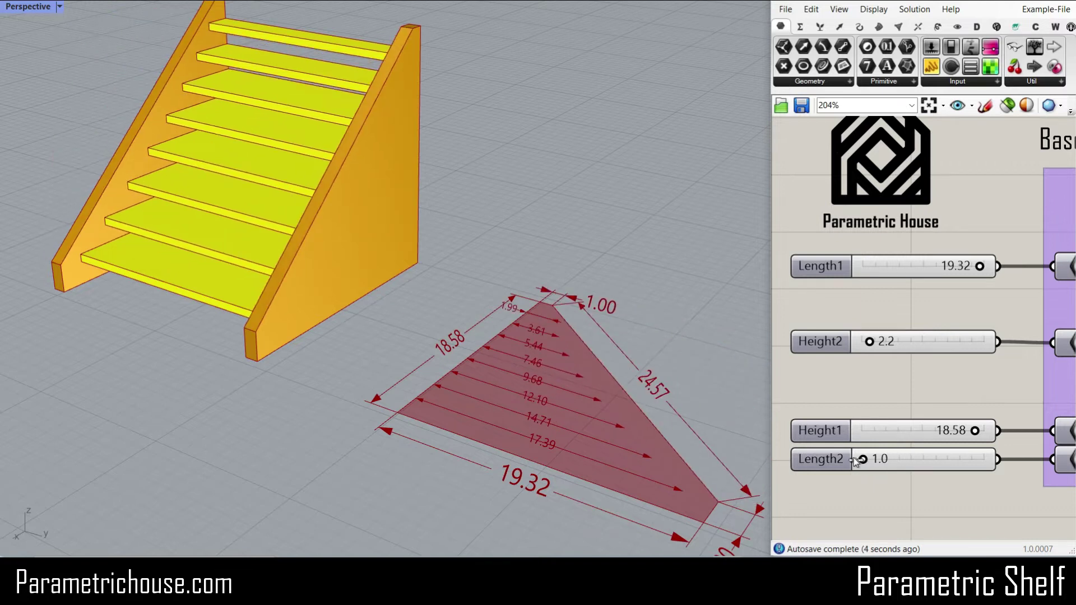
# Set the Thickness of the walls to 1.12 and the shelf unit's Depth to 18.35.
pyautogui.scroll(-3, 456, 412)
pyautogui.scroll(-3, 970, 372)
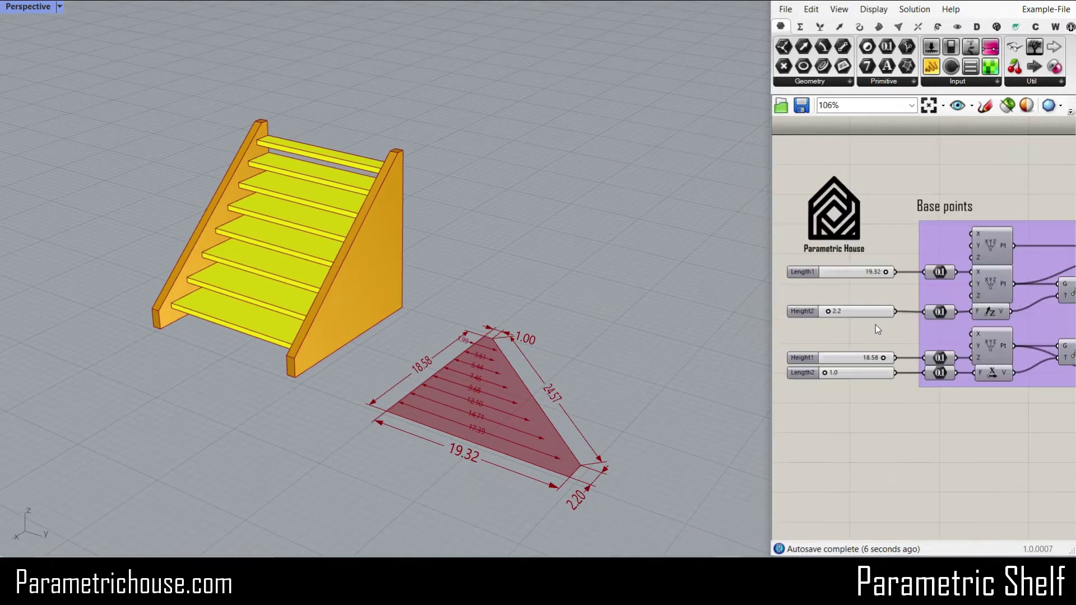
pyautogui.scroll(-4, 883, 300)
pyautogui.scroll(5, 916, 335)
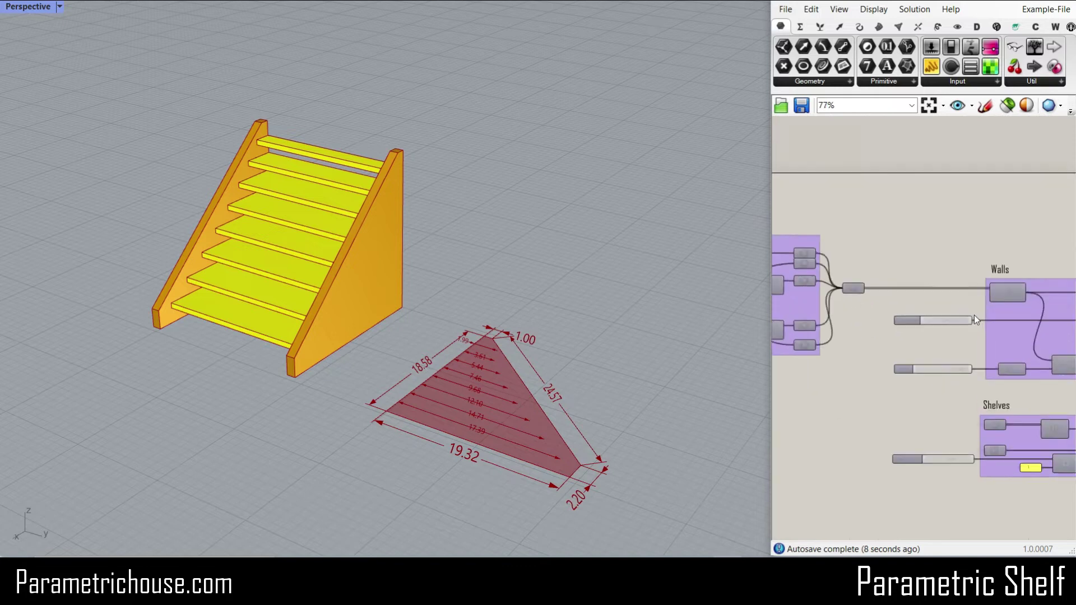
pyautogui.scroll(3, 925, 353)
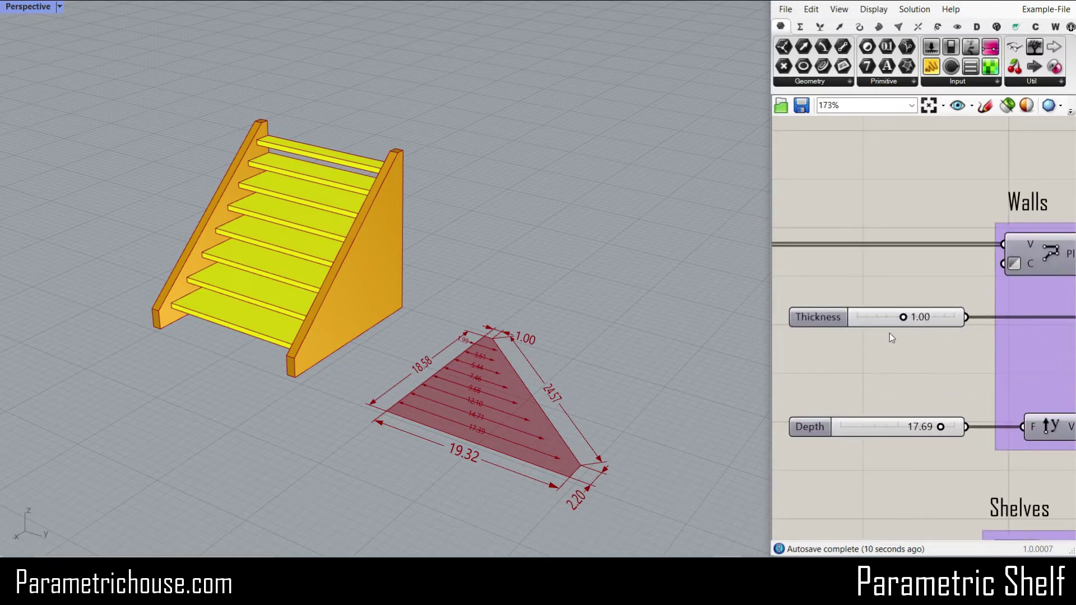
pyautogui.scroll(2, 478, 288)
pyautogui.scroll(5, 477, 288)
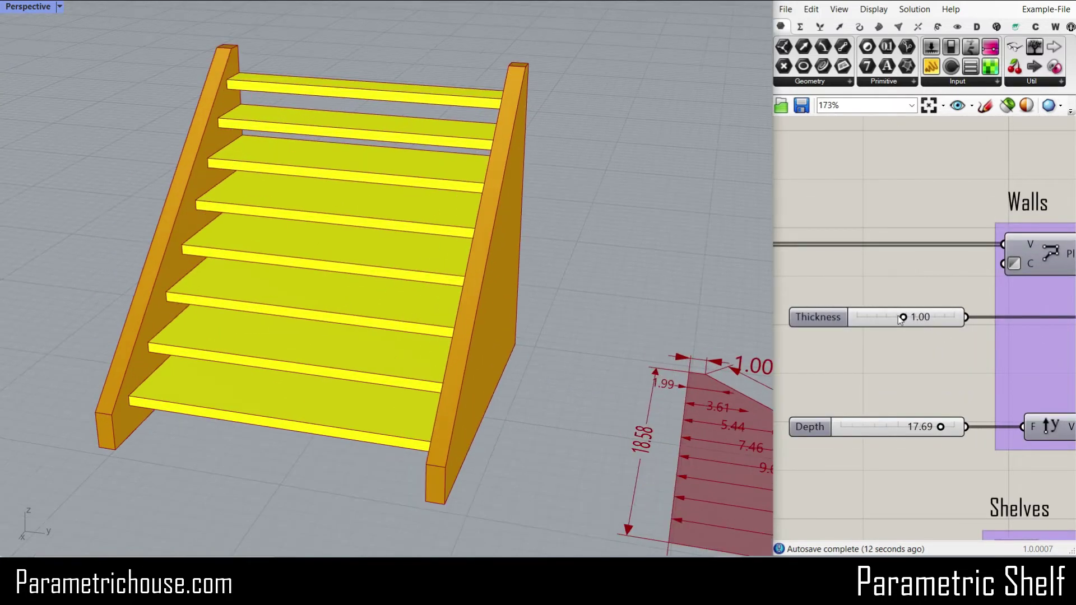
pyautogui.moveTo(906, 319); pyautogui.dragTo(931, 325)
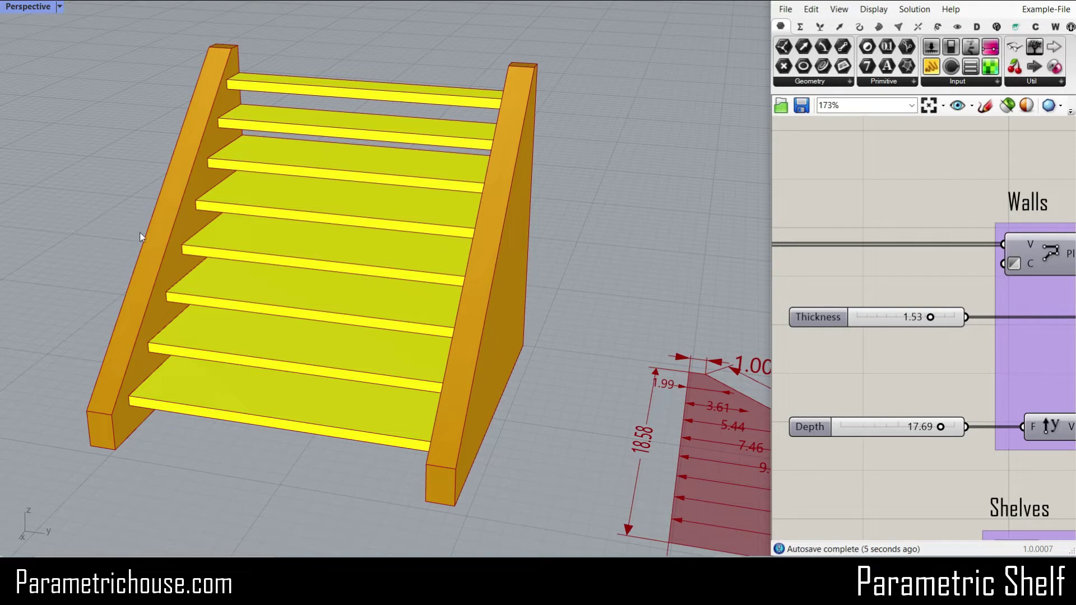
pyautogui.moveTo(934, 318); pyautogui.dragTo(910, 320)
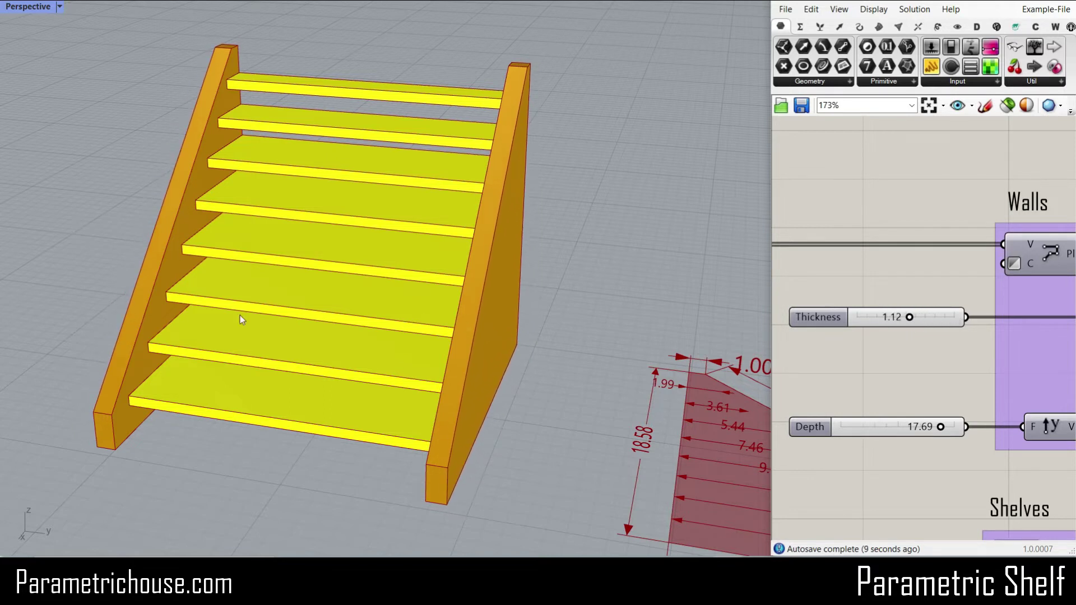
pyautogui.moveTo(910, 428); pyautogui.dragTo(946, 429)
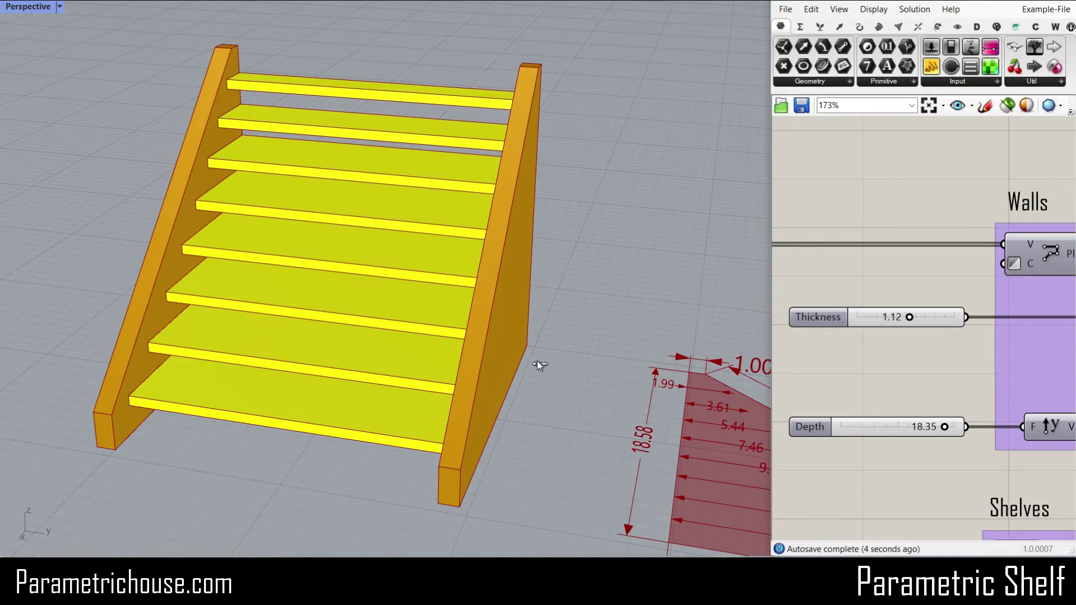
# Set the Shelf Count to 4.
pyautogui.scroll(-3, 538, 365)
pyautogui.scroll(-6, 884, 302)
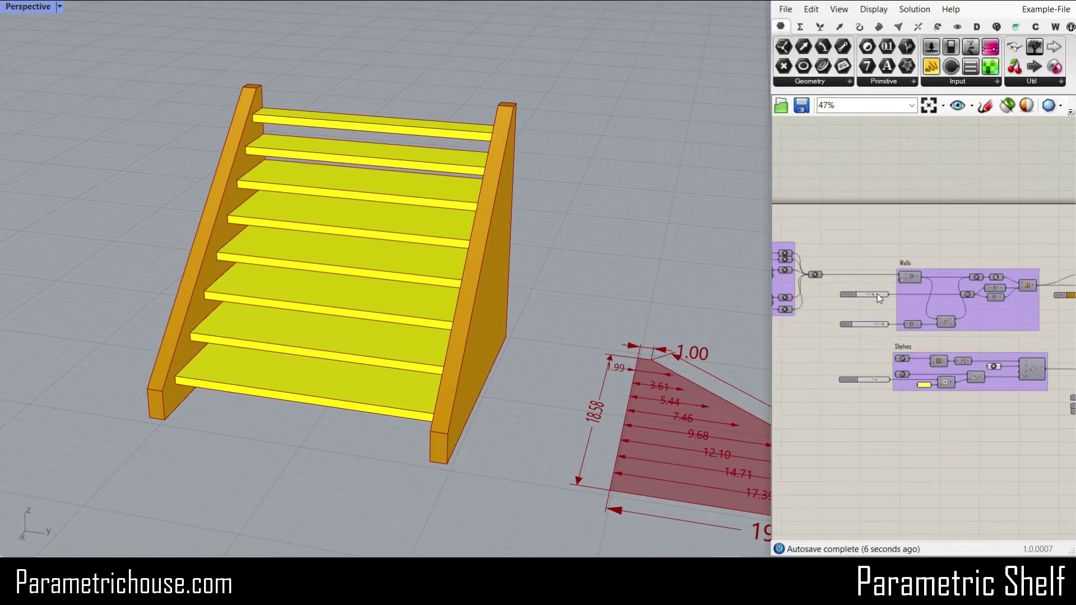
pyautogui.scroll(6, 876, 294)
pyautogui.moveTo(546, 364); pyautogui.dragTo(447, 336, button='right')
pyautogui.moveTo(953, 415); pyautogui.dragTo(889, 419)
pyautogui.moveTo(757, 399); pyautogui.dragTo(550, 340, button='right')
pyautogui.moveTo(891, 413); pyautogui.dragTo(913, 418)
# Set the Shelf Thickness to 1.10.
pyautogui.scroll(5, 286, 263)
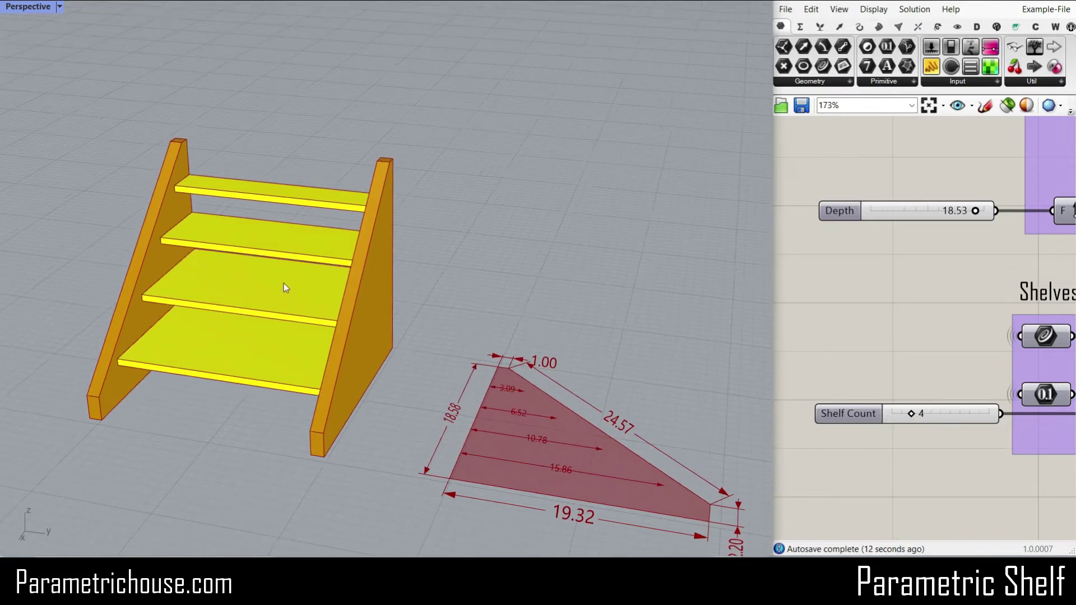
pyautogui.scroll(-6, 866, 275)
pyautogui.scroll(7, 866, 275)
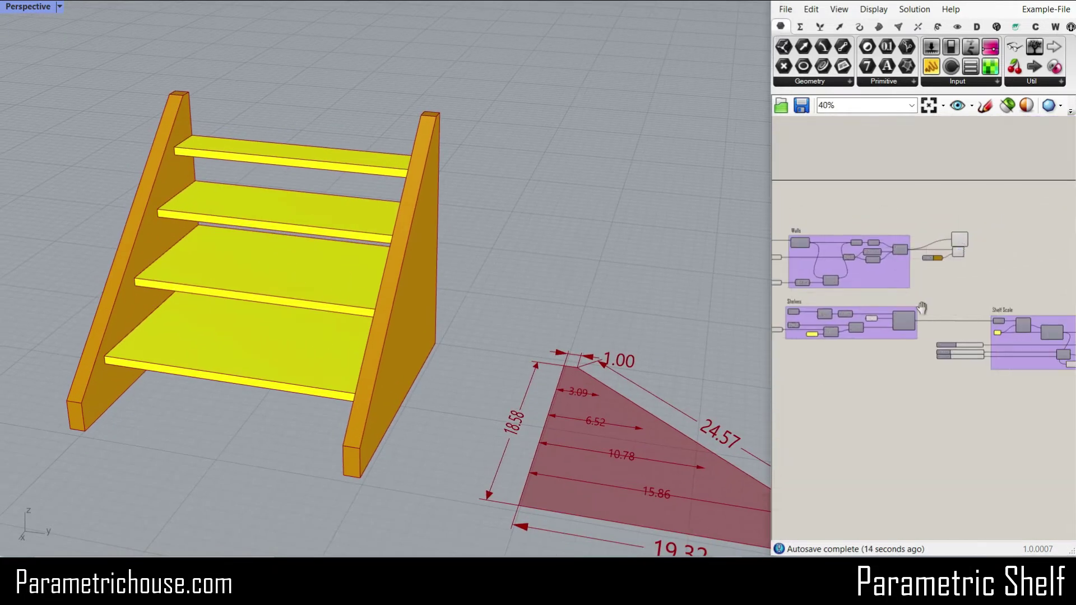
pyautogui.scroll(2, 946, 297)
pyautogui.moveTo(926, 323); pyautogui.dragTo(962, 325)
# Check the shelves from several angles and set the Shelf Thickness to 1.04.
pyautogui.moveTo(440, 333); pyautogui.dragTo(409, 258, button='right')
pyautogui.scroll(-4, 409, 256)
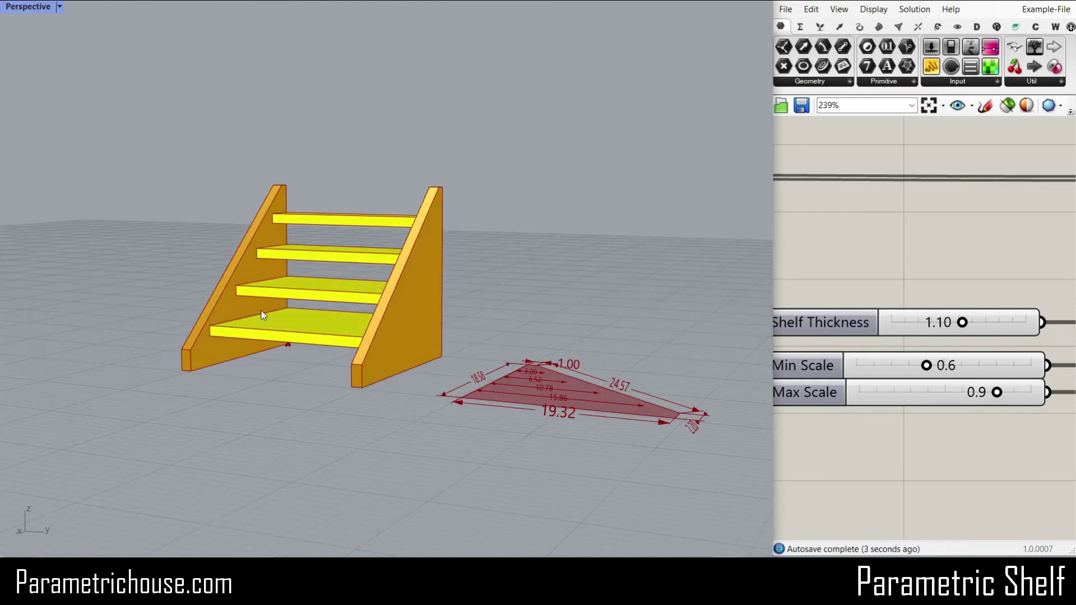
pyautogui.scroll(7, 261, 314)
pyautogui.moveTo(261, 339); pyautogui.dragTo(196, 353, button='right')
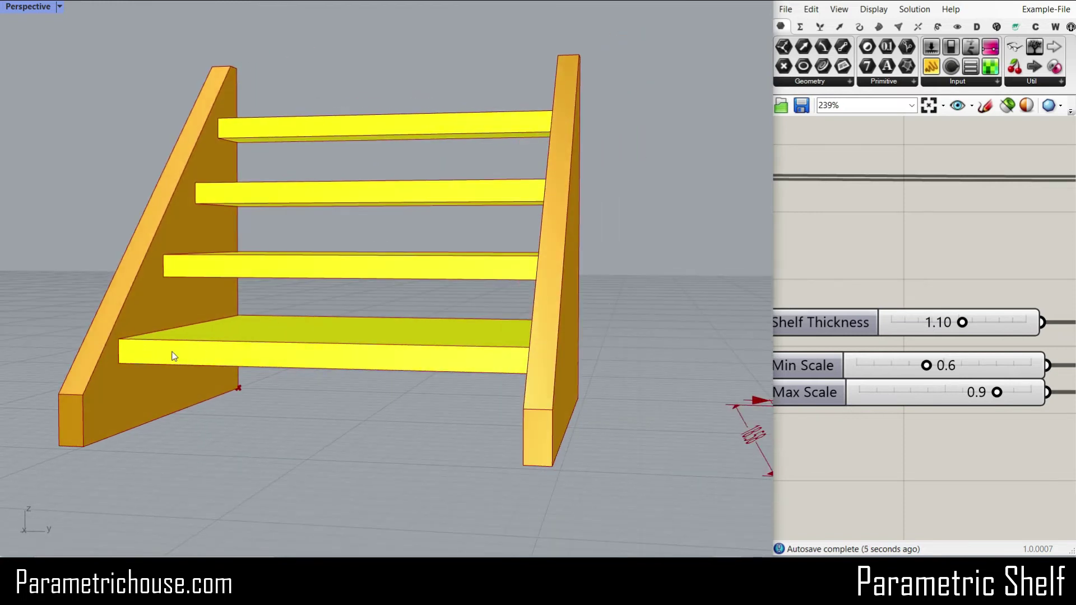
pyautogui.scroll(-4, 341, 351)
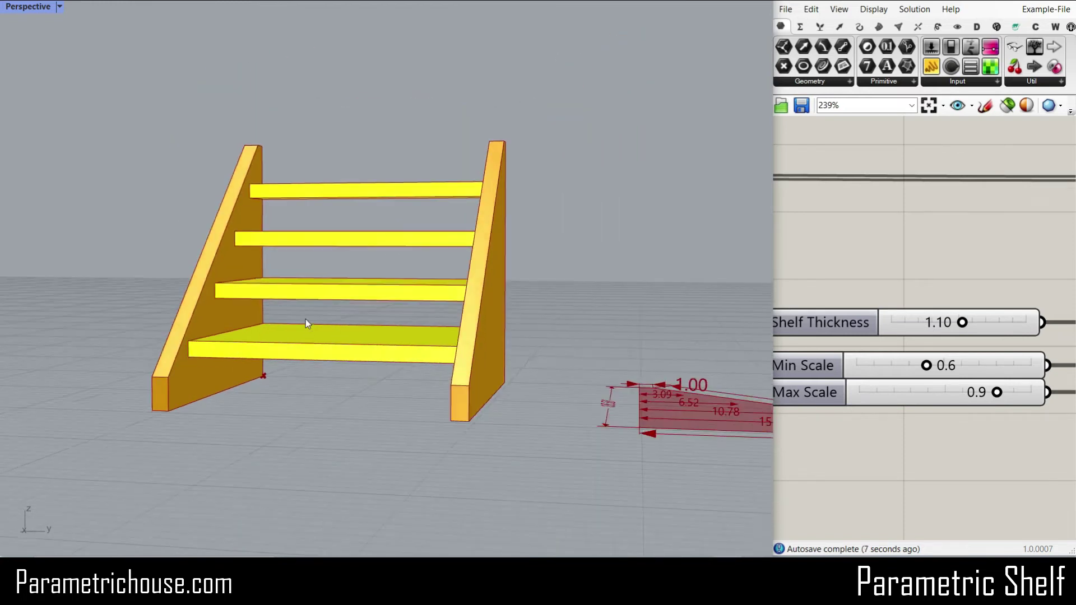
pyautogui.moveTo(305, 319); pyautogui.dragTo(307, 351, button='right')
pyautogui.scroll(4, 337, 311)
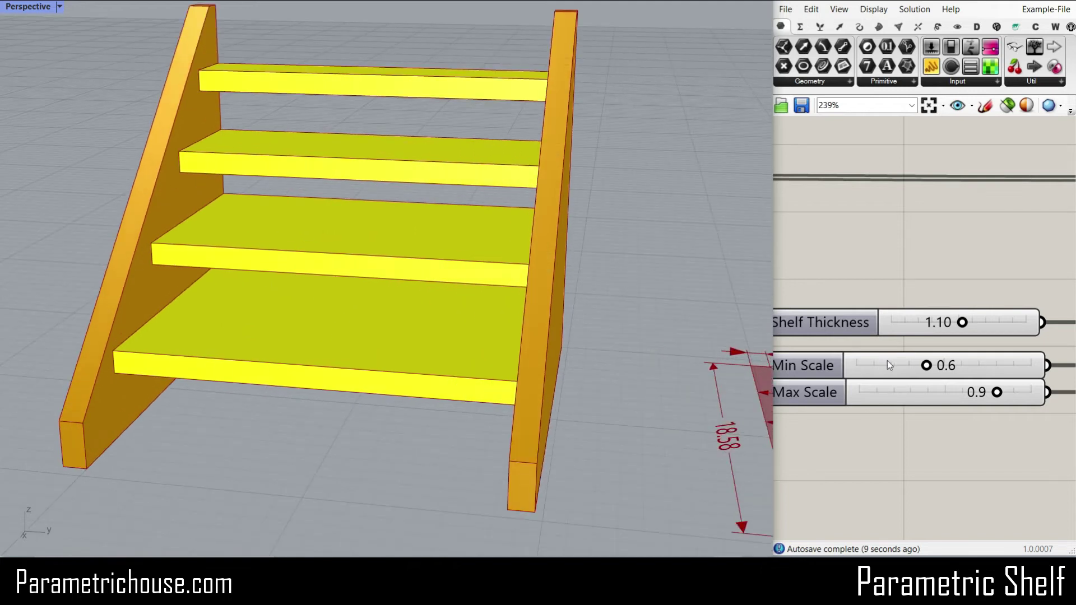
pyautogui.moveTo(919, 334); pyautogui.dragTo(953, 333, button='right')
pyautogui.moveTo(986, 323)
pyautogui.mouseDown()
pyautogui.moveTo(966, 329)
pyautogui.moveTo(983, 331)
pyautogui.mouseUp()
# Set the shelves' Min Scale to 0.5 with Max Scale at 0.9.
pyautogui.scroll(-3, 303, 338)
pyautogui.scroll(2, 305, 313)
pyautogui.moveTo(1023, 394)
pyautogui.mouseDown()
pyautogui.moveTo(1065, 393)
pyautogui.moveTo(991, 392)
pyautogui.moveTo(1028, 392)
pyautogui.mouseUp()
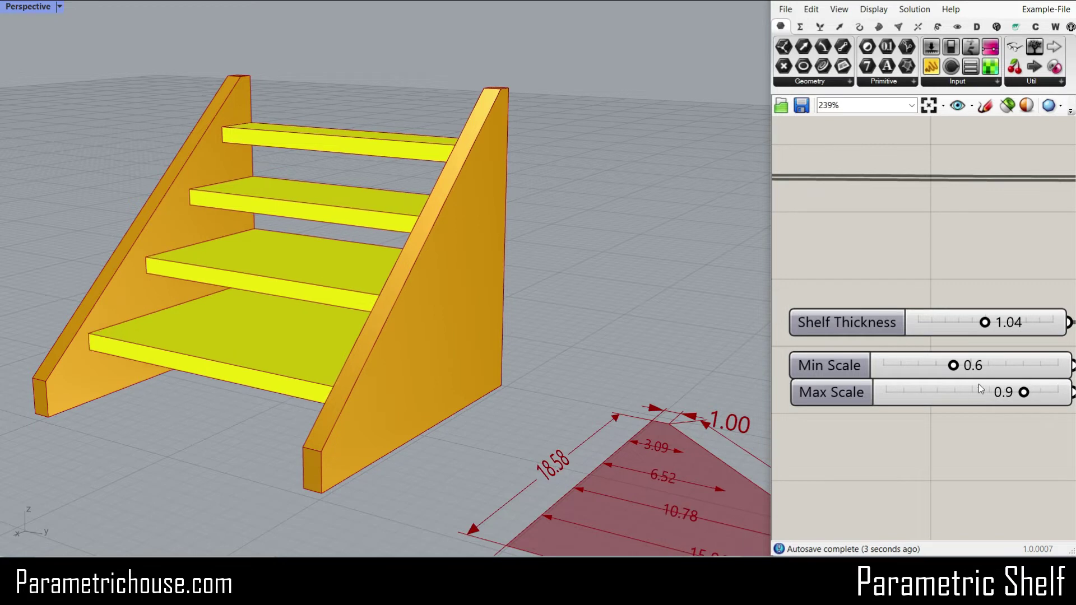
pyautogui.moveTo(952, 367)
pyautogui.mouseDown()
pyautogui.moveTo(882, 366)
pyautogui.moveTo(1007, 370)
pyautogui.moveTo(940, 380)
pyautogui.mouseUp()
pyautogui.moveTo(1024, 392)
pyautogui.mouseDown()
pyautogui.moveTo(994, 392)
pyautogui.moveTo(1030, 392)
pyautogui.mouseUp()
pyautogui.scroll(-3, 428, 322)
pyautogui.moveTo(428, 321); pyautogui.dragTo(378, 339, button='right')
pyautogui.moveTo(933, 310); pyautogui.dragTo(956, 316, button='right')
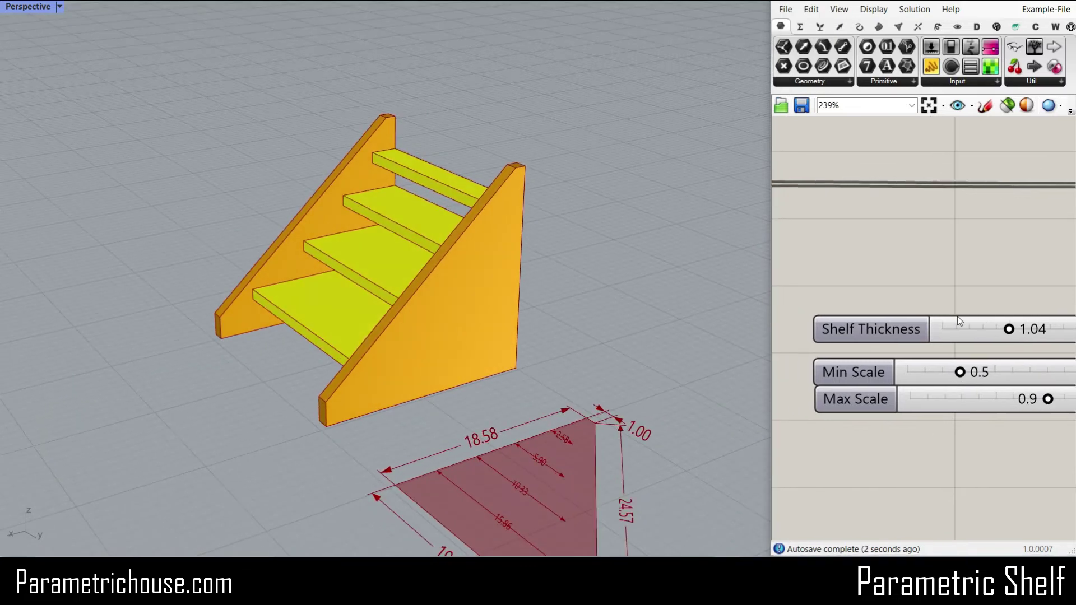
# Go back to the base point parameters and set Height1 to 18.04.
pyautogui.scroll(-7, 947, 318)
pyautogui.moveTo(900, 344); pyautogui.dragTo(990, 350, button='right')
pyautogui.moveTo(787, 329); pyautogui.dragTo(1015, 343, button='right')
pyautogui.scroll(2, 935, 315)
pyautogui.moveTo(891, 313); pyautogui.dragTo(1040, 338, button='right')
pyautogui.scroll(-2, 1040, 338)
pyautogui.moveTo(840, 302); pyautogui.dragTo(1003, 306, button='right')
pyautogui.scroll(6, 942, 253)
pyautogui.moveTo(948, 251); pyautogui.dragTo(886, 311, button='right')
pyautogui.scroll(2, 957, 300)
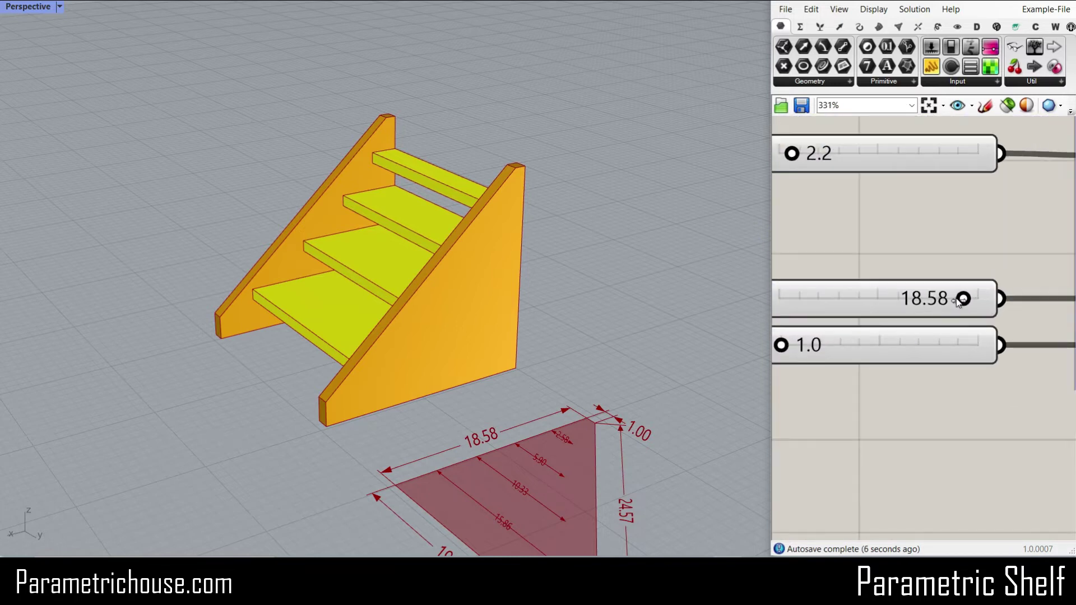
pyautogui.moveTo(964, 300)
pyautogui.mouseDown()
pyautogui.moveTo(977, 299)
pyautogui.moveTo(942, 300)
pyautogui.moveTo(959, 300)
pyautogui.mouseUp()
# Increase Height2 to make the front edge of the side walls taller.
pyautogui.scroll(-2, 885, 290)
pyautogui.scroll(1, 884, 290)
pyautogui.moveTo(870, 275)
pyautogui.mouseDown()
pyautogui.moveTo(937, 276)
pyautogui.moveTo(891, 278)
pyautogui.mouseUp()
# Set the Min Scale of the shelves to 0.6.
pyautogui.scroll(-6, 883, 304)
pyautogui.scroll(-6, 883, 305)
pyautogui.moveTo(984, 340); pyautogui.dragTo(839, 343, button='right')
pyautogui.scroll(4, 914, 359)
pyautogui.moveTo(1020, 391); pyautogui.dragTo(773, 377, button='right')
pyautogui.scroll(2, 924, 401)
pyautogui.scroll(6, 924, 401)
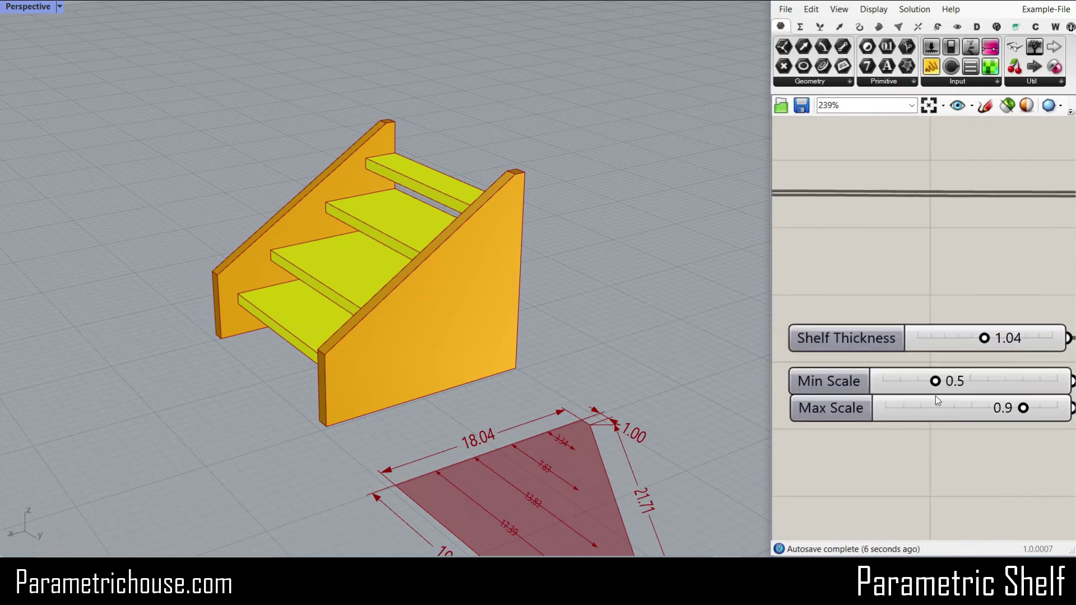
pyautogui.moveTo(930, 377); pyautogui.dragTo(974, 377)
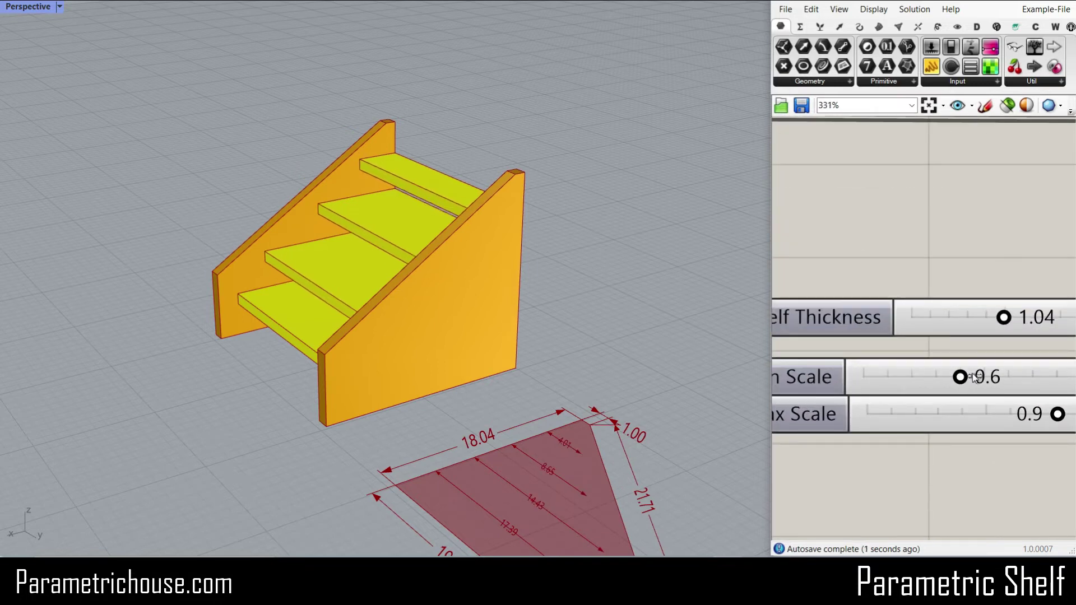
# Reduce the text size of the wall profile's outer dimensions to 0.633 in the dimension settings.
pyautogui.moveTo(973, 432); pyautogui.dragTo(855, 435, button='right')
pyautogui.moveTo(939, 417)
pyautogui.mouseDown()
pyautogui.moveTo(967, 418)
pyautogui.moveTo(913, 419)
pyautogui.moveTo(959, 419)
pyautogui.moveTo(939, 420)
pyautogui.mouseUp()
pyautogui.moveTo(394, 370); pyautogui.dragTo(415, 336, button='right')
pyautogui.scroll(-10, 903, 325)
pyautogui.scroll(9, 916, 321)
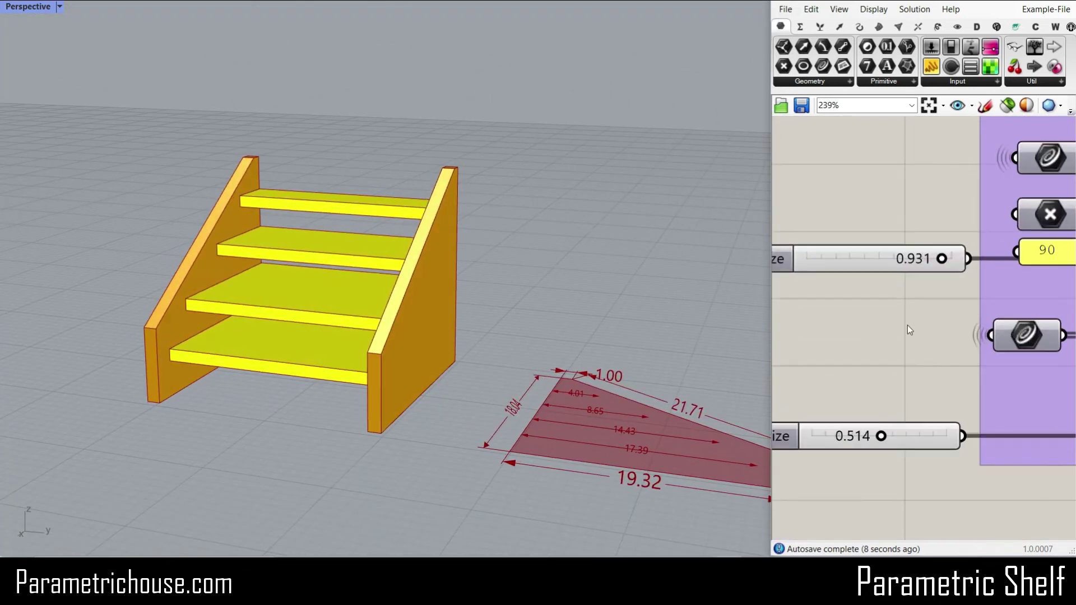
pyautogui.moveTo(917, 328); pyautogui.dragTo(966, 298, button='right')
pyautogui.scroll(-4, 391, 363)
pyautogui.moveTo(390, 362); pyautogui.dragTo(412, 432, button='right')
pyautogui.scroll(6, 630, 327)
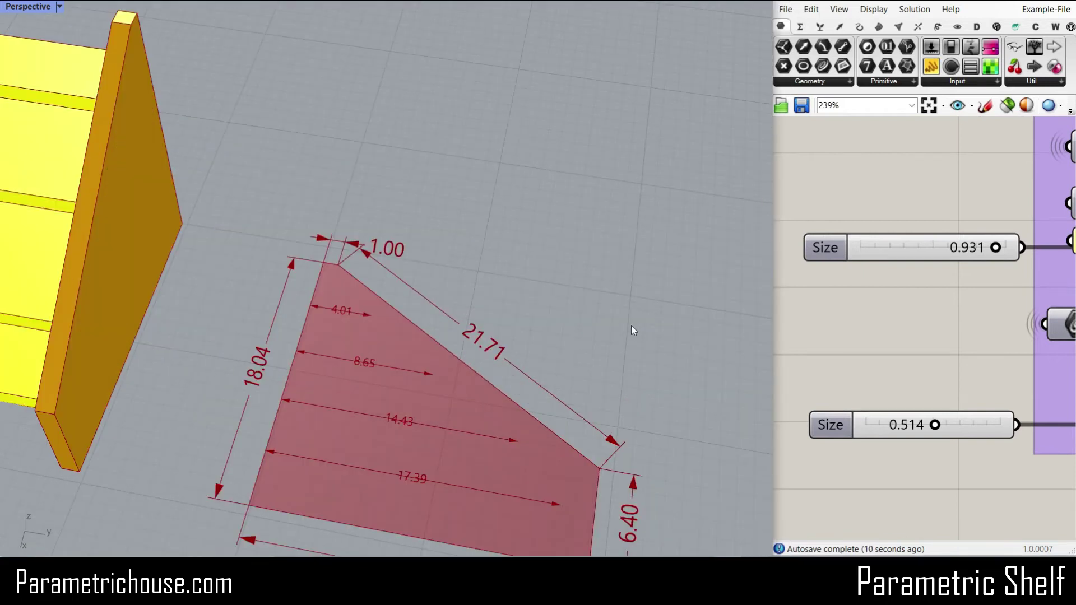
pyautogui.scroll(-2, 508, 281)
pyautogui.moveTo(508, 281); pyautogui.dragTo(526, 327, button='right')
pyautogui.moveTo(997, 252); pyautogui.dragTo(954, 254)
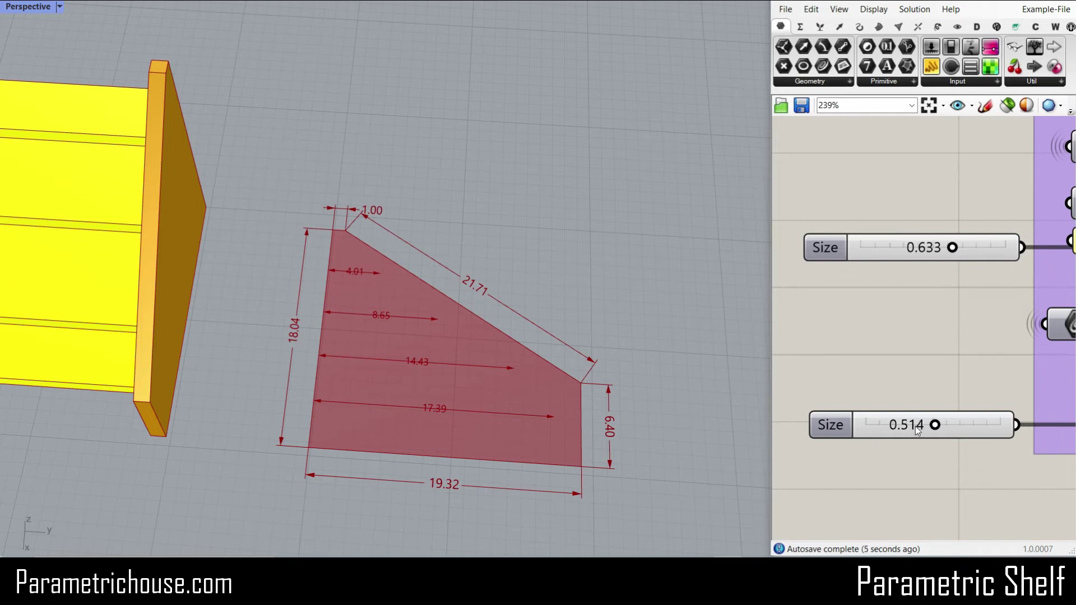
# Enlarge the text of the shelf length dimensions by setting their size to 0.765.
pyautogui.moveTo(936, 425); pyautogui.dragTo(968, 425)
pyautogui.scroll(4, 356, 281)
pyautogui.scroll(-4, 343, 275)
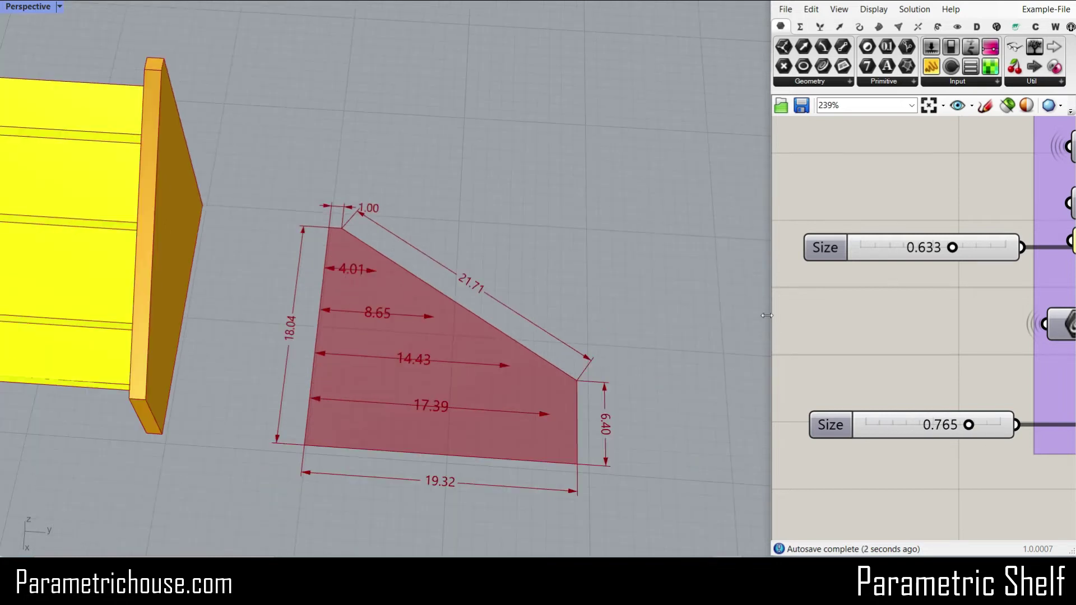
# Bake the extruded side walls from the Extrude component at the end of the walls group.
pyautogui.scroll(-8, 844, 324)
pyautogui.moveTo(896, 292); pyautogui.dragTo(975, 289, button='right')
pyautogui.scroll(6, 924, 263)
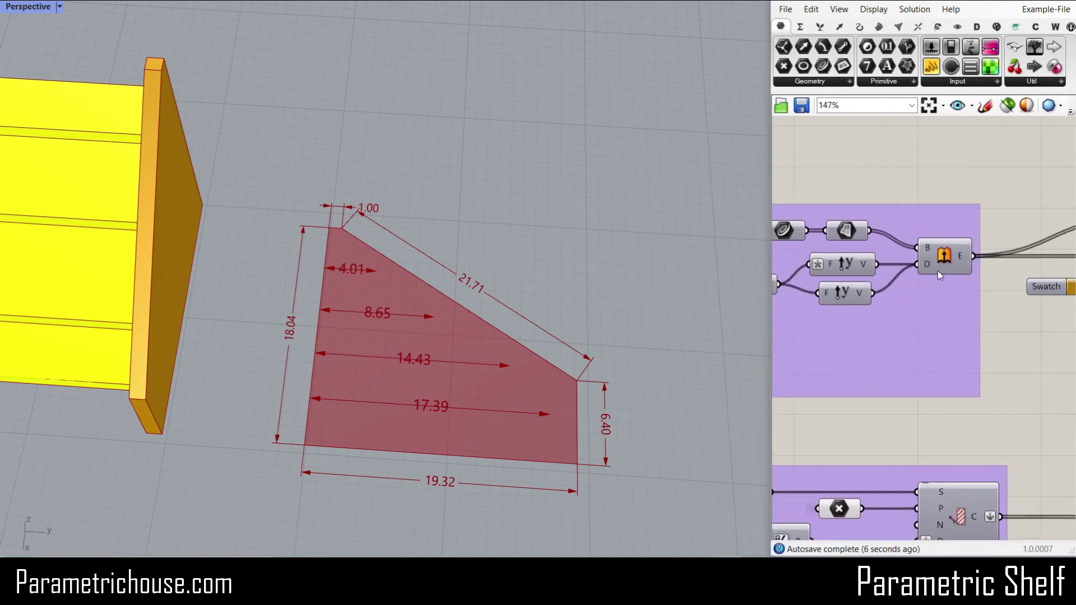
pyautogui.scroll(-3, 344, 340)
pyautogui.moveTo(345, 341); pyautogui.dragTo(187, 233, button='right')
pyautogui.scroll(3, 187, 233)
pyautogui.keyDown('shift'); pyautogui.moveTo(306, 246); pyautogui.dragTo(493, 266, button='right'); pyautogui.keyUp('shift')
pyautogui.moveTo(493, 266); pyautogui.dragTo(418, 255, button='right')
pyautogui.scroll(1, 932, 257)
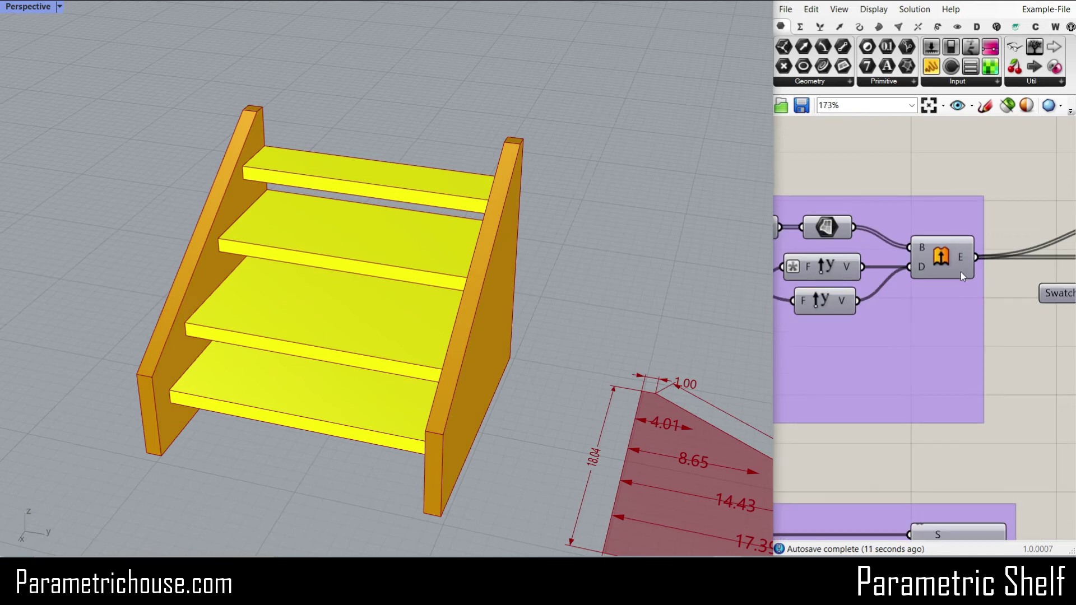
pyautogui.scroll(-5, 904, 276)
pyautogui.moveTo(859, 276); pyautogui.dragTo(916, 275, button='right')
pyautogui.scroll(1, 846, 233)
pyautogui.scroll(2, 889, 237)
pyautogui.moveTo(889, 237); pyautogui.dragTo(838, 248, button='right')
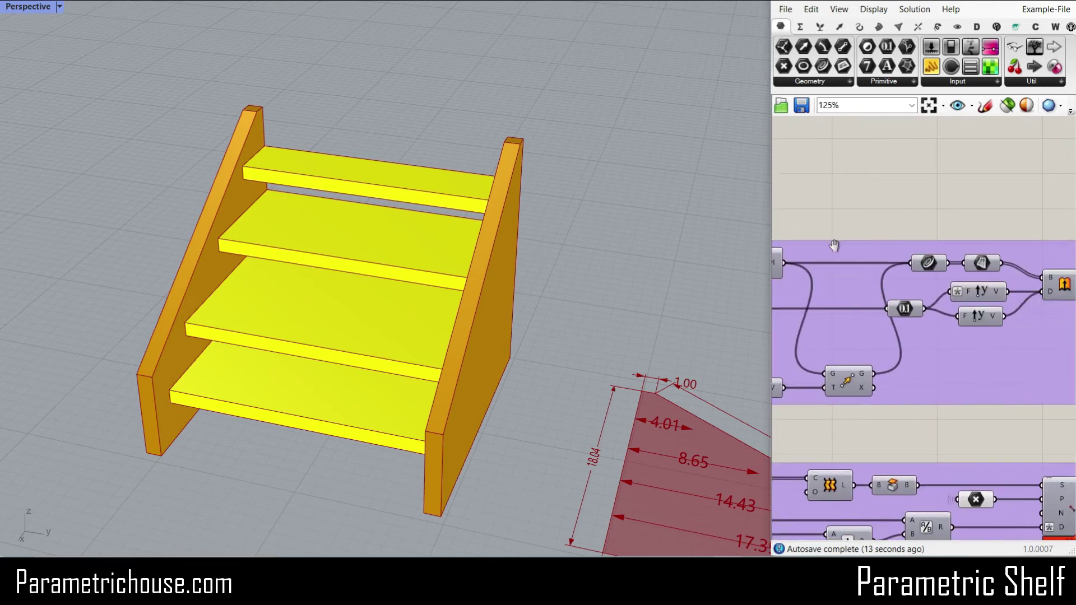
pyautogui.scroll(-2, 1034, 263)
pyautogui.moveTo(1034, 264); pyautogui.dragTo(964, 258, button='right')
pyautogui.scroll(5, 917, 296)
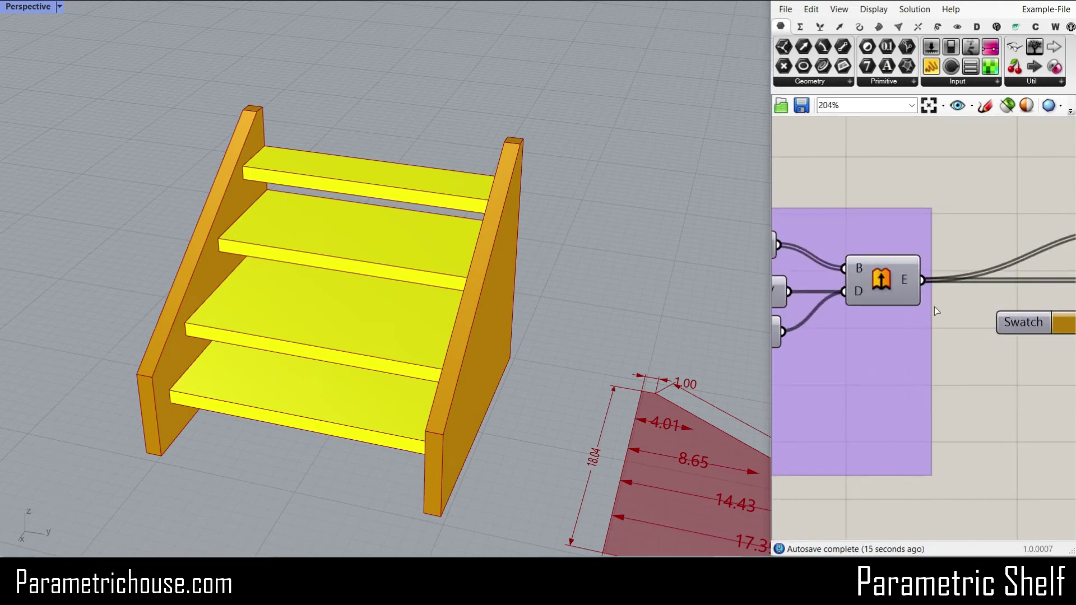
pyautogui.click(949, 437)
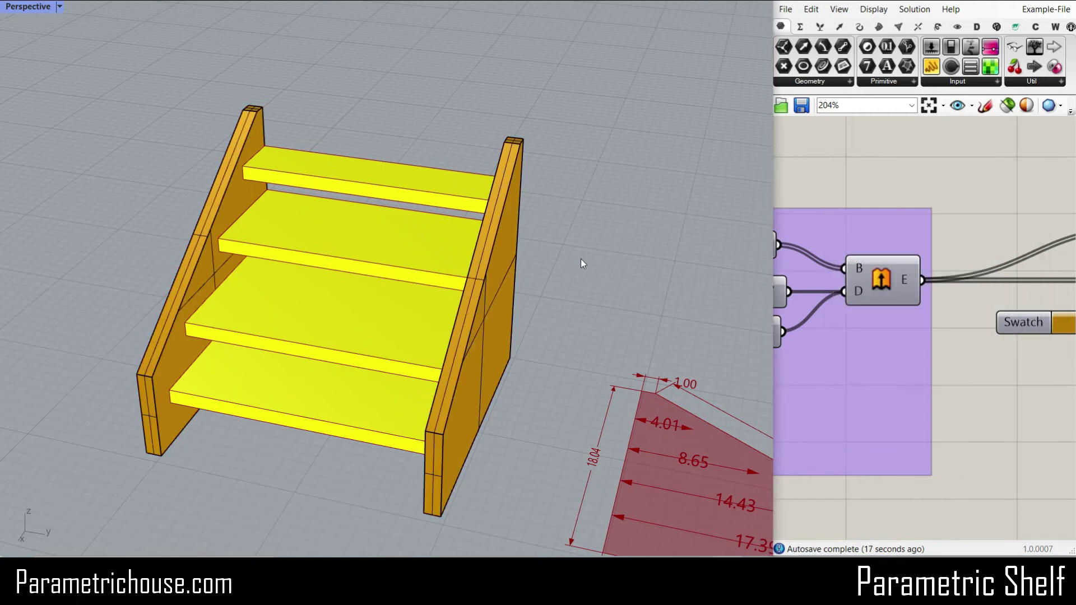
# Try moving the baked side walls to one side of the parametric shelf.
pyautogui.scroll(-3, 562, 273)
pyautogui.moveTo(517, 277); pyautogui.dragTo(356, 250)
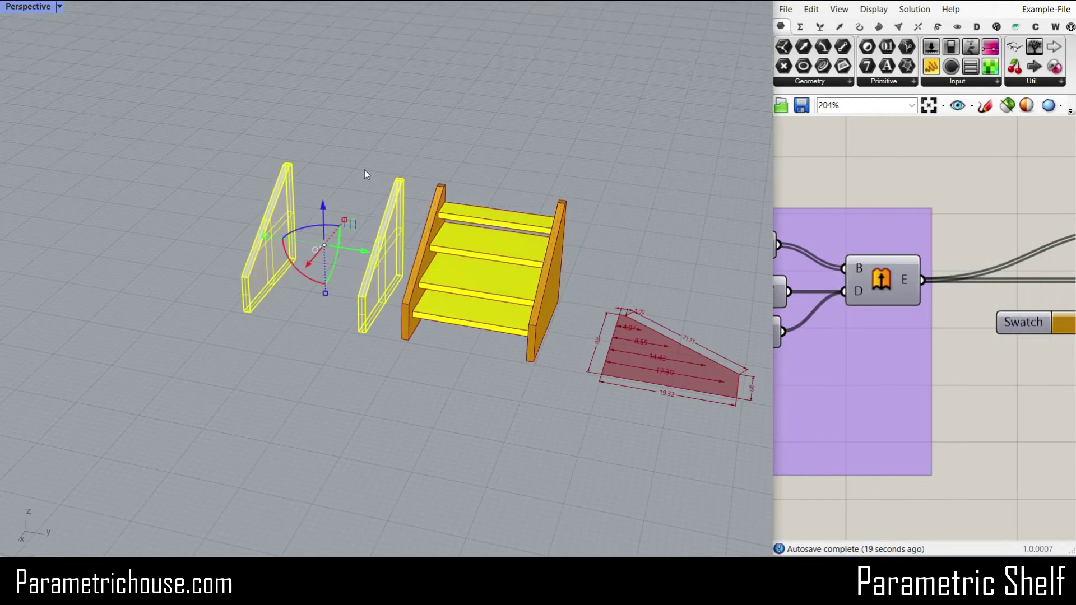
pyautogui.click(364, 170)
pyautogui.scroll(4, 374, 260)
pyautogui.hotkey('ctrl', 'z')
pyautogui.press('Escape')
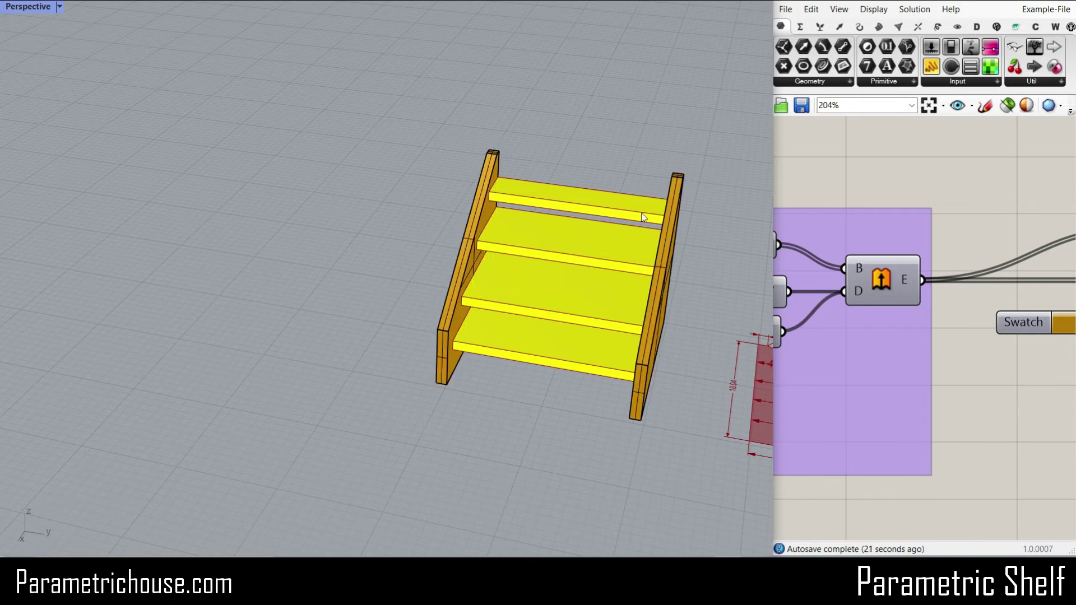
# Bake the extruded shelves from the final Extrude component of the shelves group onto the purple layer.
pyautogui.scroll(-5, 930, 254)
pyautogui.scroll(-1, 975, 240)
pyautogui.scroll(3, 877, 267)
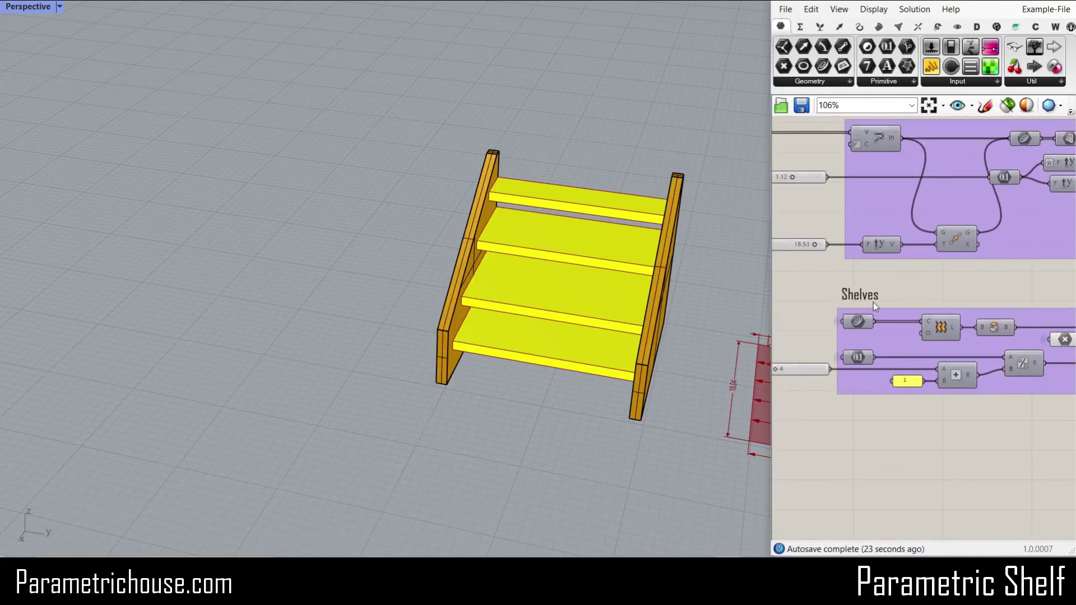
pyautogui.scroll(-1, 873, 301)
pyautogui.moveTo(1058, 280); pyautogui.dragTo(825, 259, button='right')
pyautogui.scroll(3, 972, 278)
pyautogui.scroll(-4, 826, 259)
pyautogui.moveTo(973, 260); pyautogui.dragTo(816, 257, button='right')
pyautogui.scroll(5, 1019, 307)
pyautogui.moveTo(1020, 330); pyautogui.dragTo(928, 310, button='right')
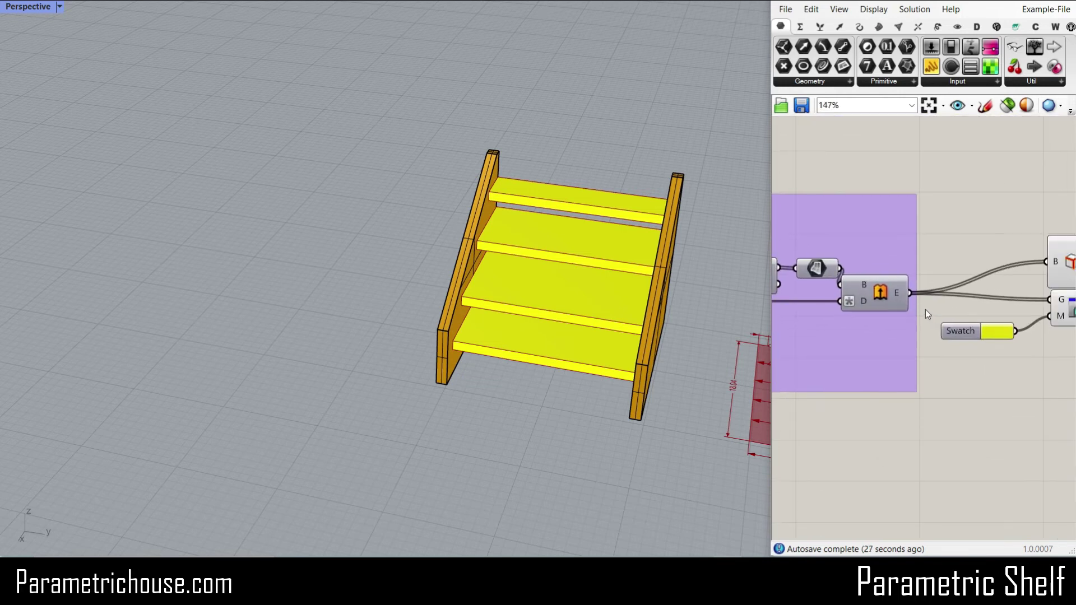
pyautogui.scroll(3, 910, 294)
pyautogui.doubleClick(905, 306)
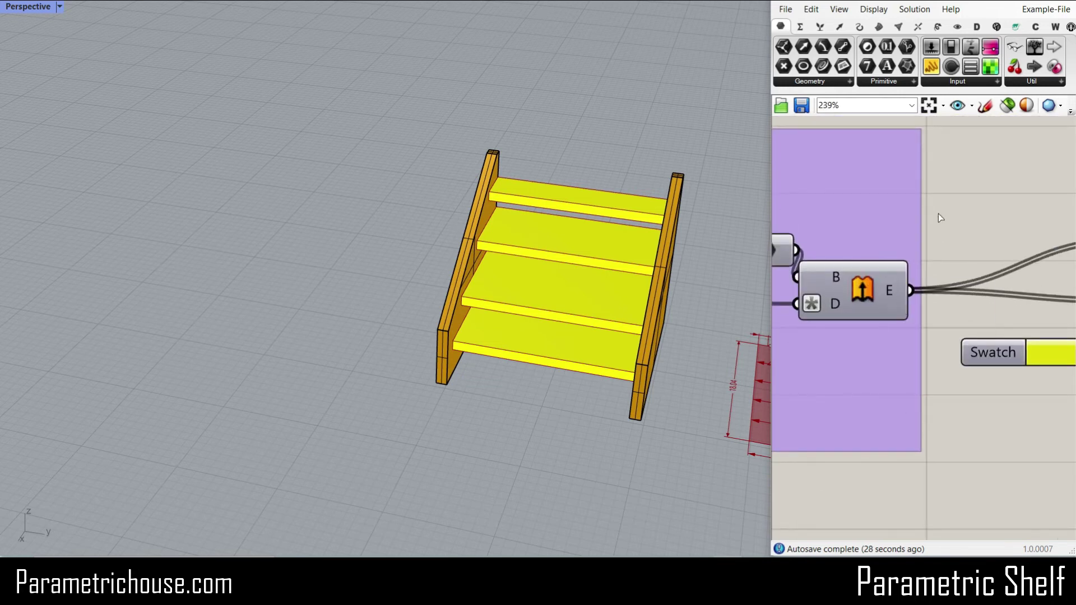
pyautogui.click(918, 437)
# Move the baked side walls and shelves together beside the parametric shelf.
pyautogui.moveTo(620, 277); pyautogui.dragTo(477, 361, button='right')
pyautogui.click(612, 294)
pyautogui.moveTo(620, 284); pyautogui.dragTo(455, 282)
pyautogui.press('Escape')
pyautogui.scroll(5, 466, 230)
pyautogui.moveTo(486, 274); pyautogui.dragTo(420, 314, button='right')
# Bake the flat wall outline from the upper Orient component in the Dimensions group.
pyautogui.scroll(-3, 416, 318)
pyautogui.scroll(-8, 862, 289)
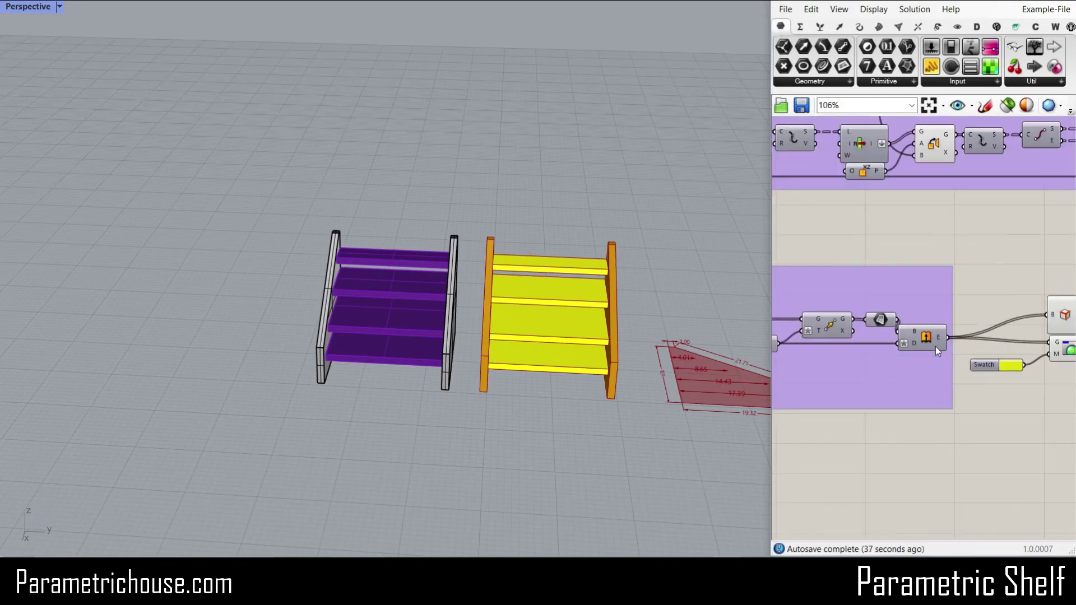
pyautogui.scroll(2, 1005, 255)
pyautogui.scroll(7, 1008, 238)
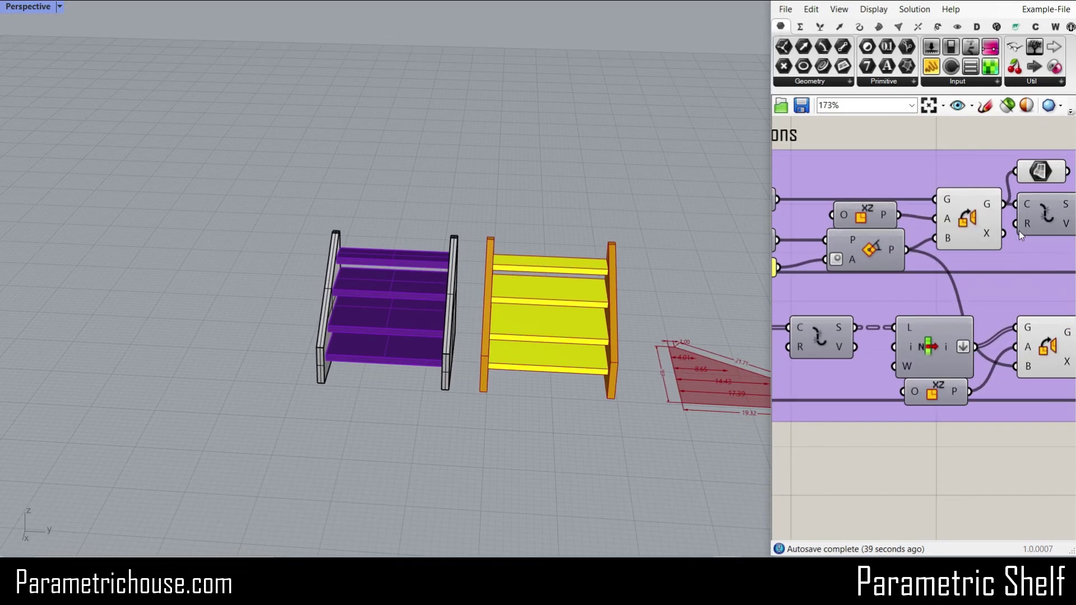
pyautogui.keyDown('shift'); pyautogui.moveTo(603, 284); pyautogui.dragTo(394, 236, button='right'); pyautogui.keyUp('shift')
pyautogui.moveTo(394, 235); pyautogui.dragTo(401, 299, button='right')
pyautogui.scroll(5, 530, 324)
pyautogui.keyDown('shift'); pyautogui.moveTo(508, 312); pyautogui.dragTo(446, 307, button='right'); pyautogui.keyUp('shift')
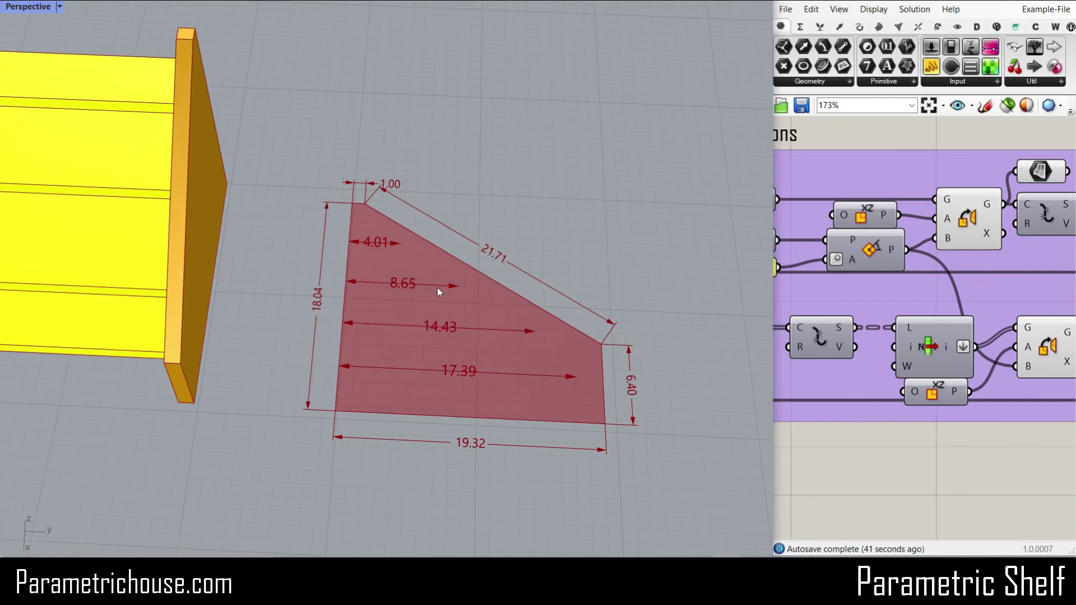
pyautogui.scroll(2, 438, 266)
pyautogui.rightClick(987, 207)
pyautogui.click(1001, 228)
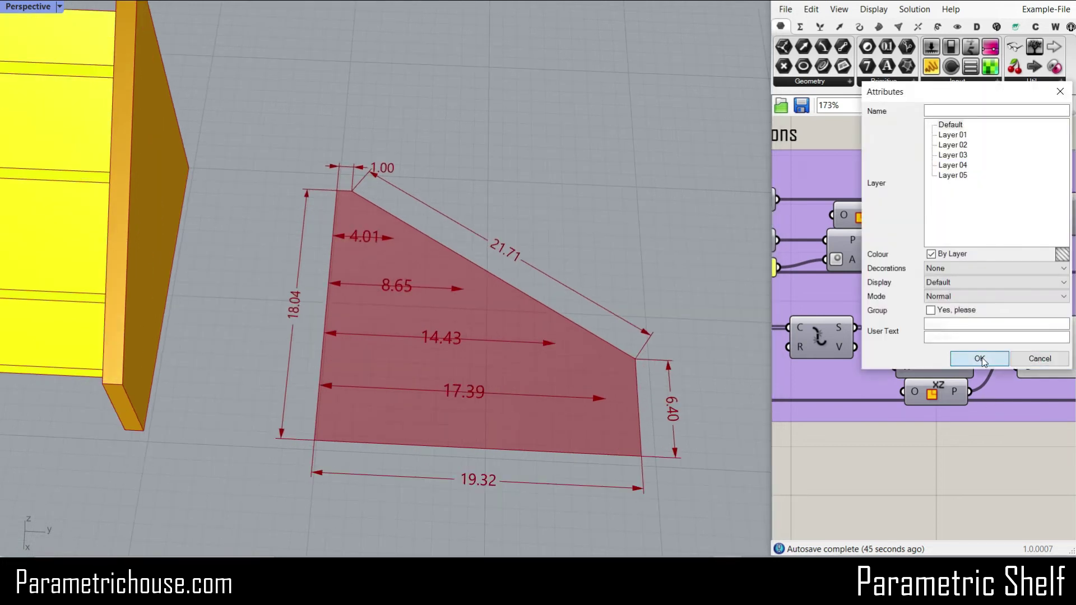
pyautogui.click(979, 357)
# Try moving the baked wall outline clear of the dimensioned drawing.
pyautogui.scroll(-5, 336, 285)
pyautogui.moveTo(391, 271); pyautogui.dragTo(475, 197)
pyautogui.click(464, 212)
pyautogui.scroll(5, 463, 214)
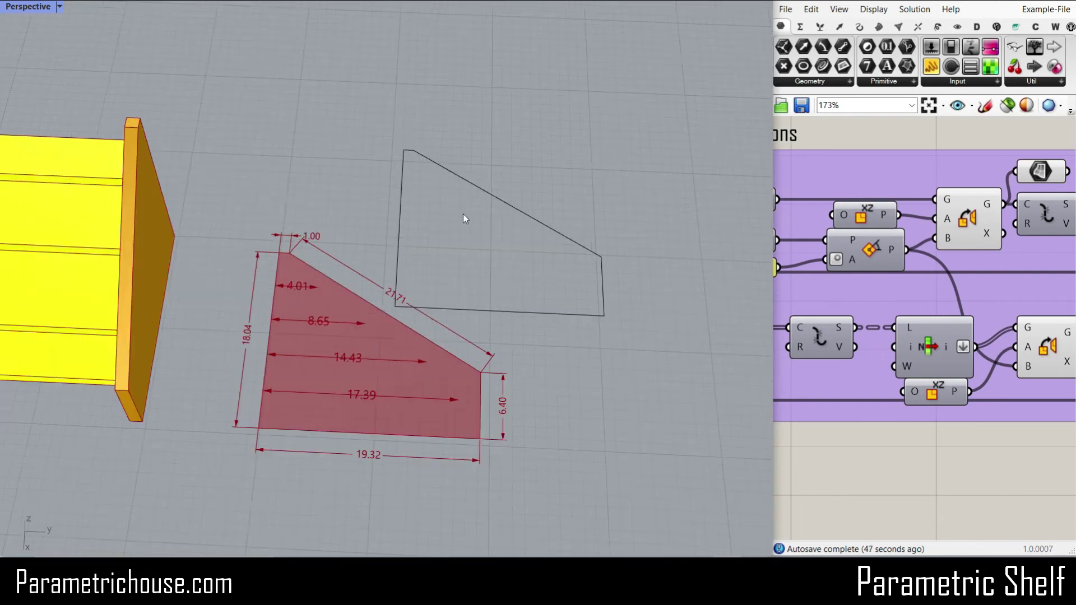
pyautogui.moveTo(464, 326); pyautogui.dragTo(487, 285)
pyautogui.click(501, 307)
# Select the Orient component that holds the shelf lines and undo the move of the baked wall outline.
pyautogui.scroll(-4, 918, 311)
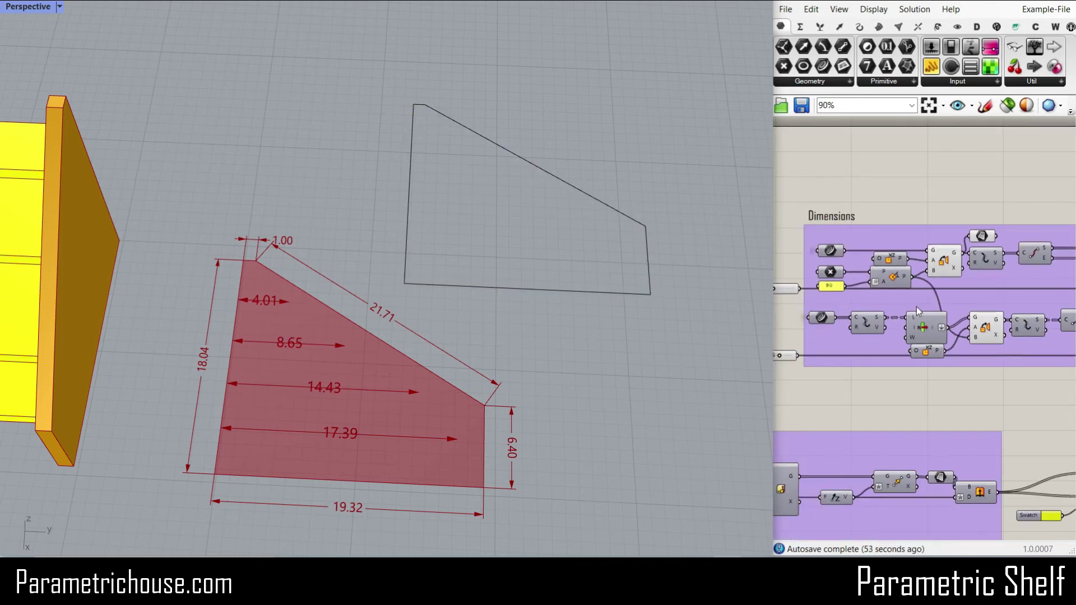
pyautogui.scroll(4, 918, 312)
pyautogui.click(892, 311)
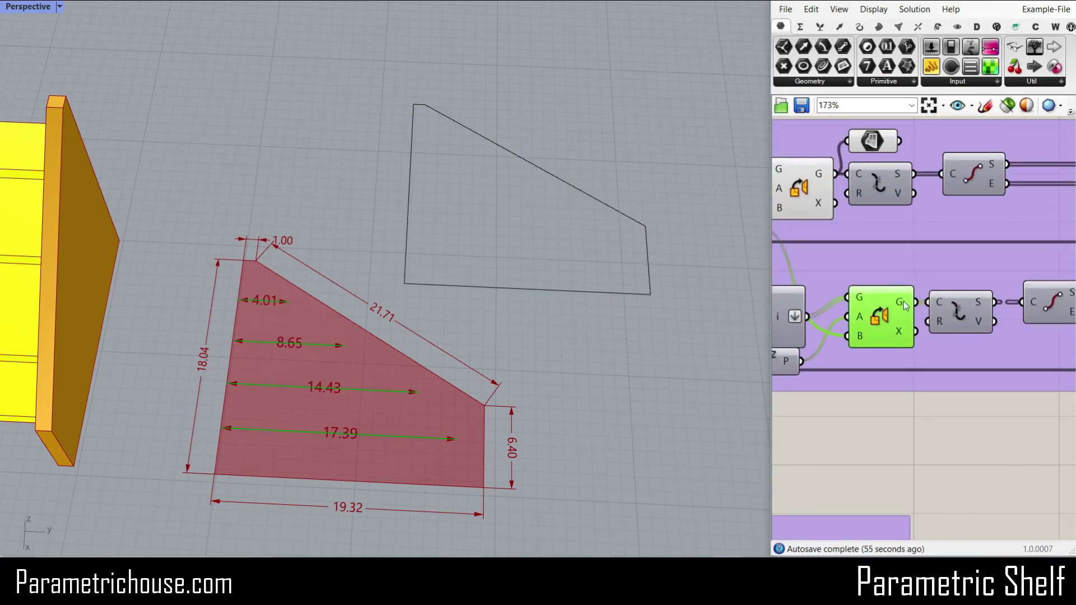
pyautogui.rightClick(903, 304)
pyautogui.click(594, 137)
pyautogui.hotkey('ctrl', 'z')
pyautogui.hotkey('ctrl', 'z')
# Bake the shelf lines from the lower Orient component onto Layer 02.
pyautogui.rightClick(903, 304)
pyautogui.click(921, 318)
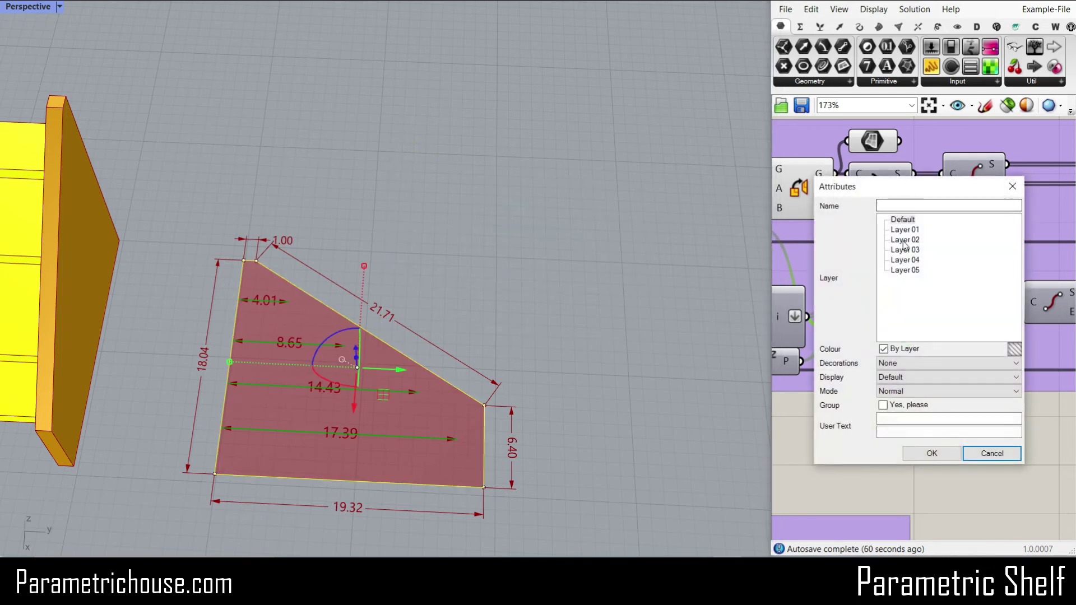
pyautogui.click(915, 452)
# Move the baked wall outline and shelf lines together away from the dimensioned drawing.
pyautogui.scroll(-4, 513, 318)
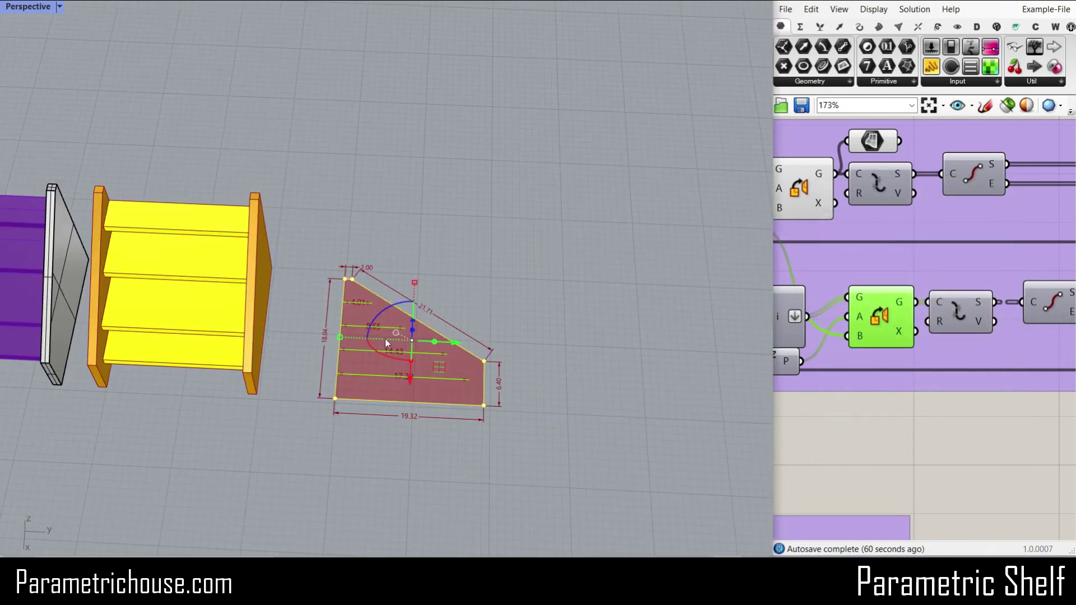
pyautogui.click(459, 320)
pyautogui.moveTo(348, 429); pyautogui.dragTo(425, 216)
pyautogui.click(479, 143)
pyautogui.scroll(7, 395, 197)
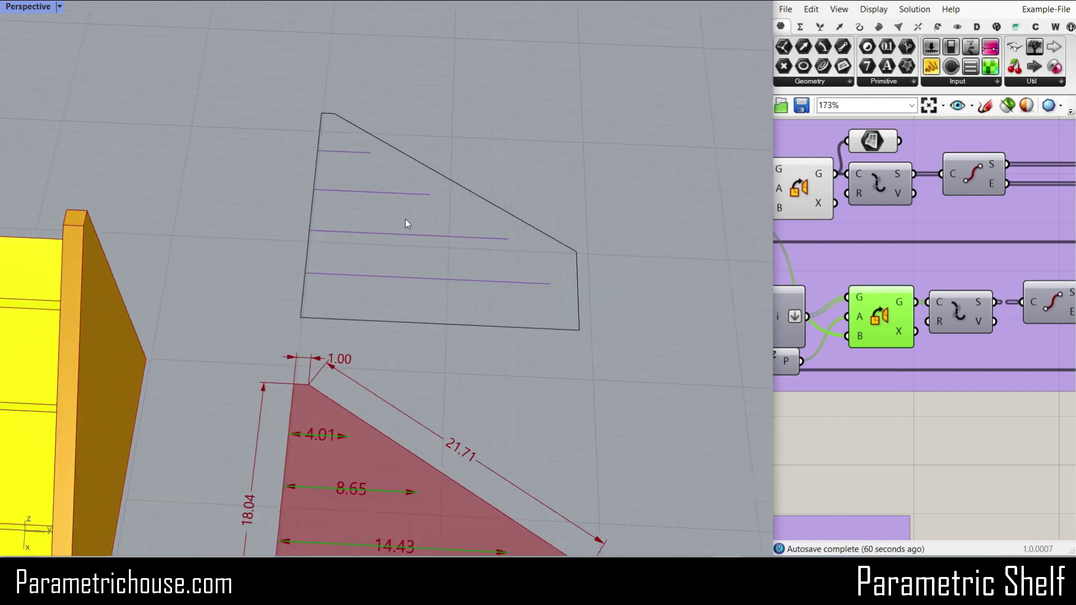
# Examine the baked wall outline and its shelf lines next to the dimensioned drawing.
pyautogui.keyDown('shift'); pyautogui.moveTo(405, 220); pyautogui.dragTo(428, 230, button='right'); pyautogui.keyUp('shift')
pyautogui.click(392, 201)
pyautogui.click(476, 249)
pyautogui.click(502, 300)
pyautogui.click(520, 292)
pyautogui.click(619, 241)
pyautogui.scroll(-2, 627, 236)
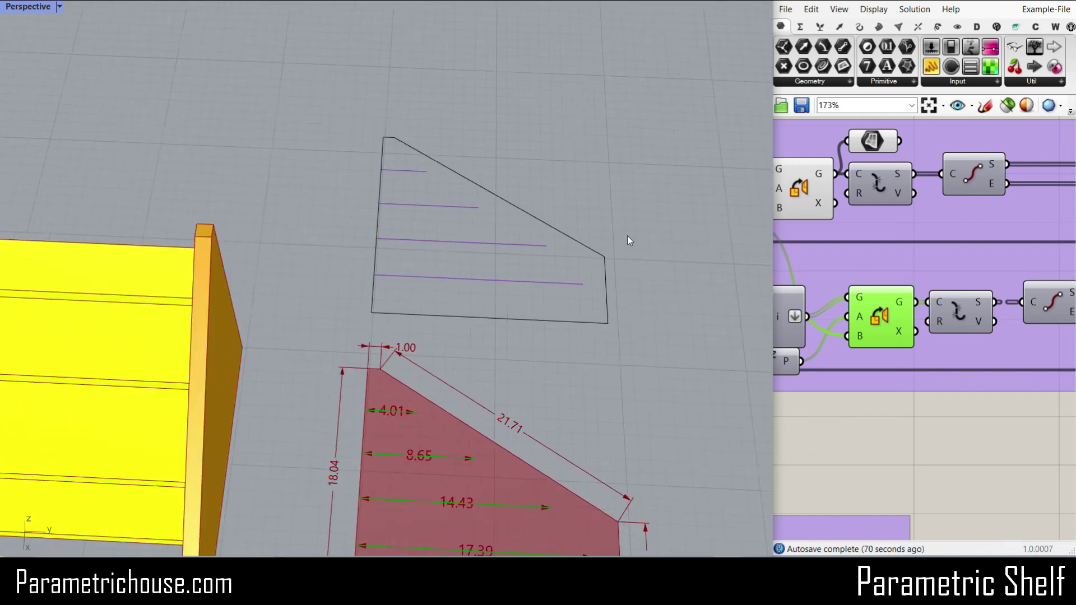
pyautogui.scroll(-3, 627, 235)
pyautogui.moveTo(506, 235); pyautogui.dragTo(571, 204, button='right')
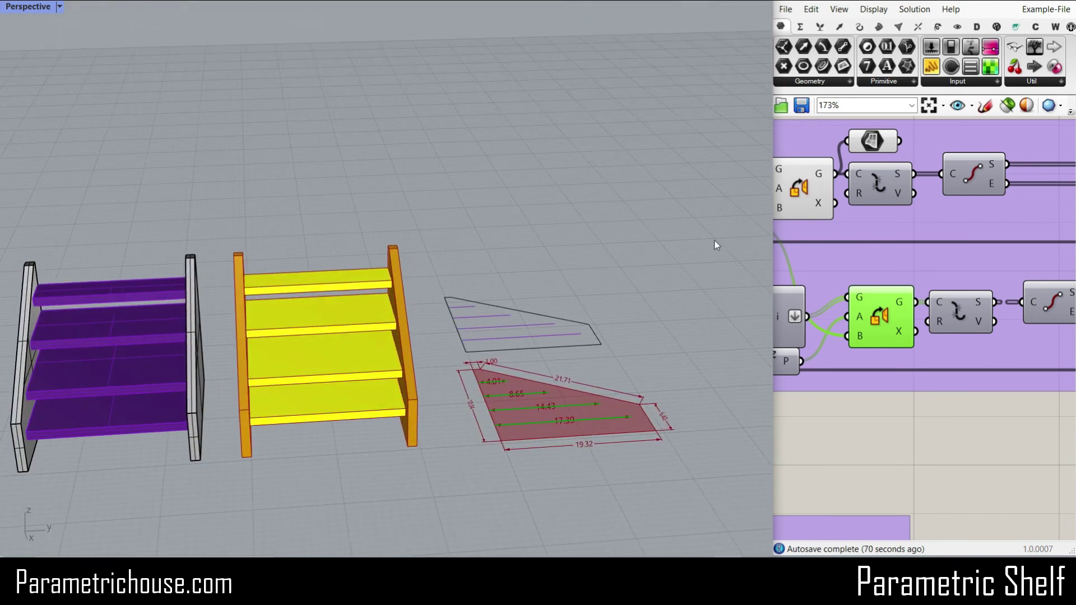
# Review the overall definition and compare the baked shelf with the parametric shelf from several angles.
pyautogui.scroll(-6, 951, 343)
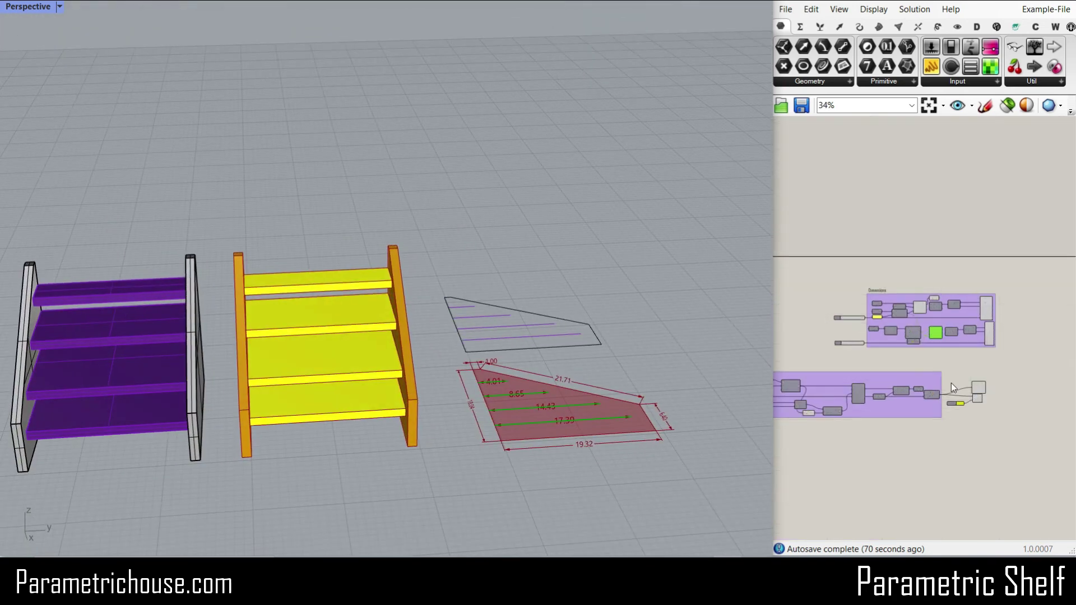
pyautogui.moveTo(891, 344); pyautogui.dragTo(994, 337, button='right')
pyautogui.scroll(-5, 1003, 337)
pyautogui.scroll(4, 841, 337)
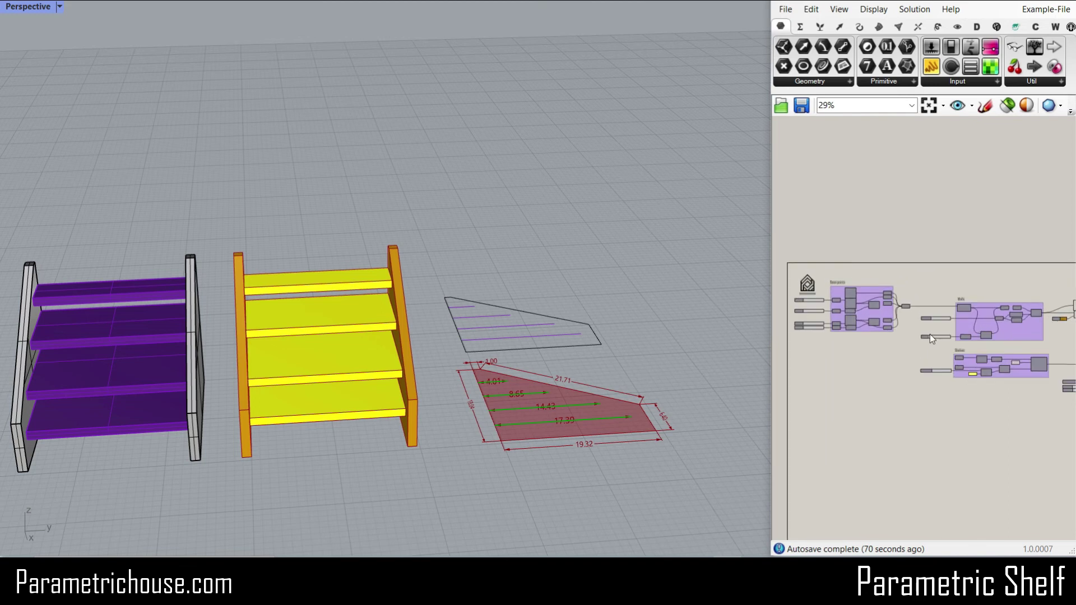
pyautogui.moveTo(455, 321); pyautogui.dragTo(428, 316, button='right')
pyautogui.scroll(4, 330, 306)
pyautogui.scroll(-5, 420, 338)
pyautogui.scroll(3, 399, 295)
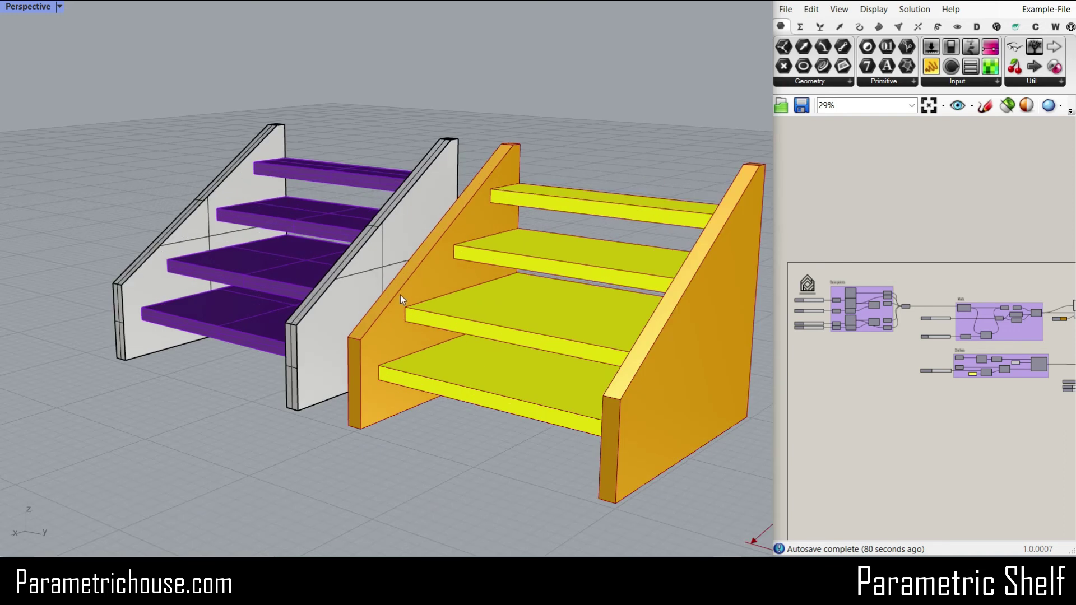
pyautogui.moveTo(361, 303); pyautogui.dragTo(303, 314, button='right')
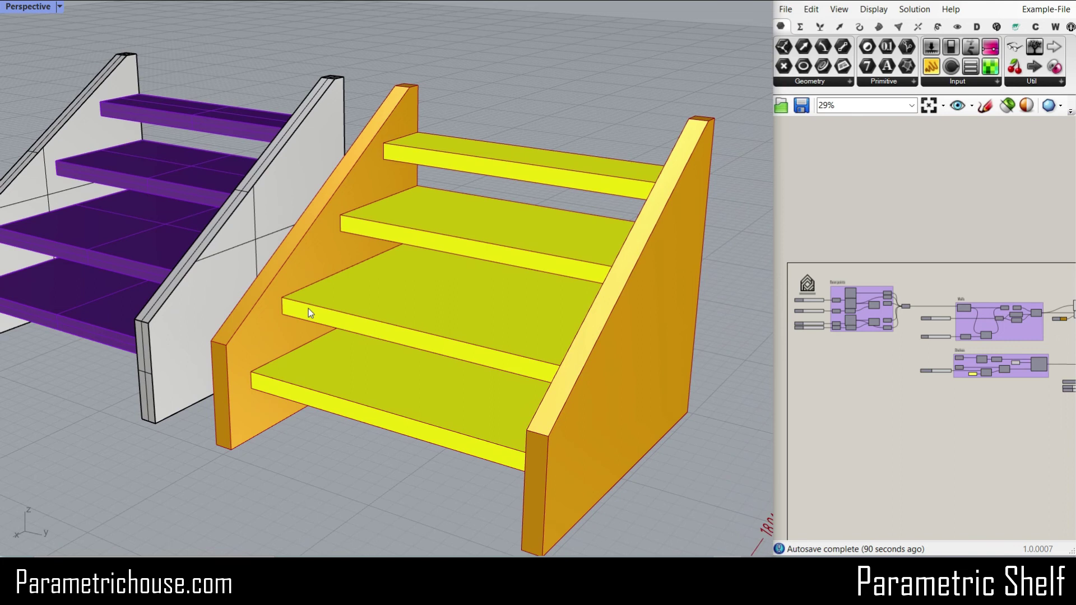
pyautogui.moveTo(297, 303); pyautogui.dragTo(347, 327, button='right')
pyautogui.scroll(3, 348, 328)
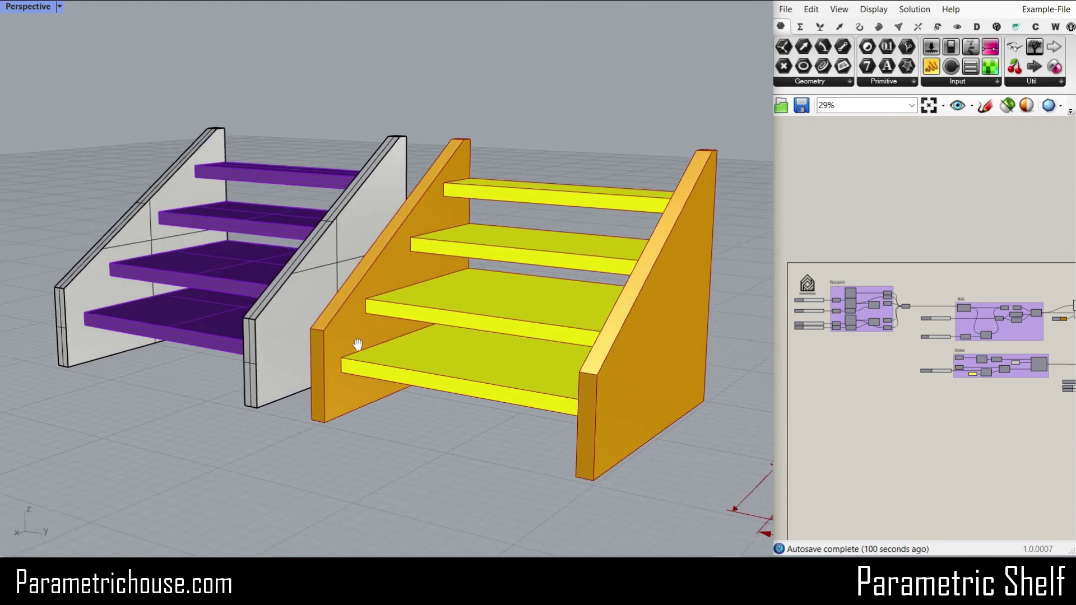
pyautogui.scroll(-2, 435, 363)
pyautogui.scroll(5, 426, 359)
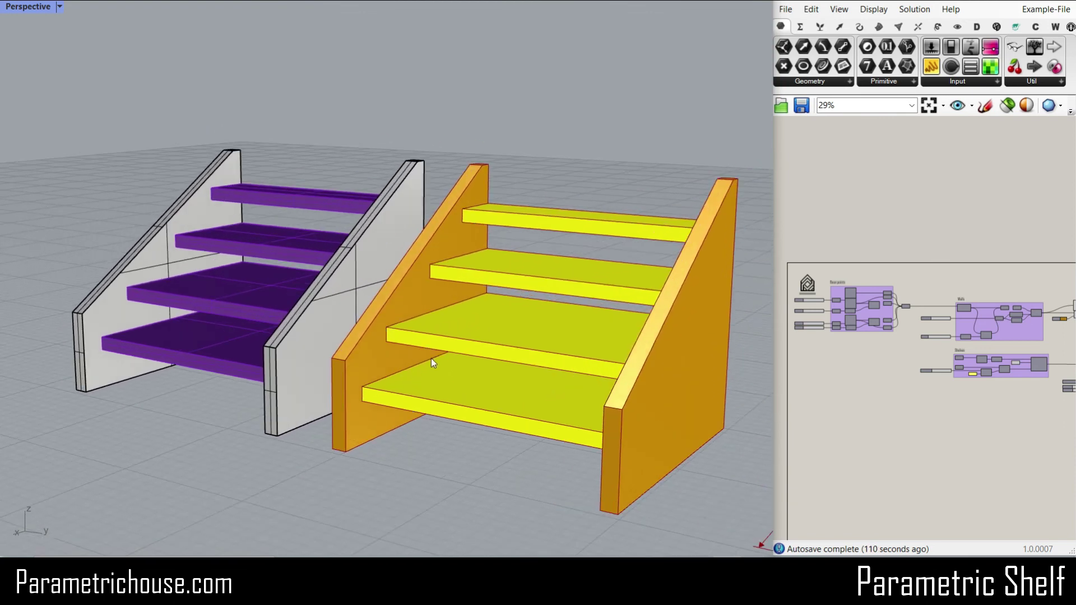
pyautogui.keyDown('shift'); pyautogui.moveTo(644, 414); pyautogui.dragTo(625, 402, button='right'); pyautogui.keyUp('shift')
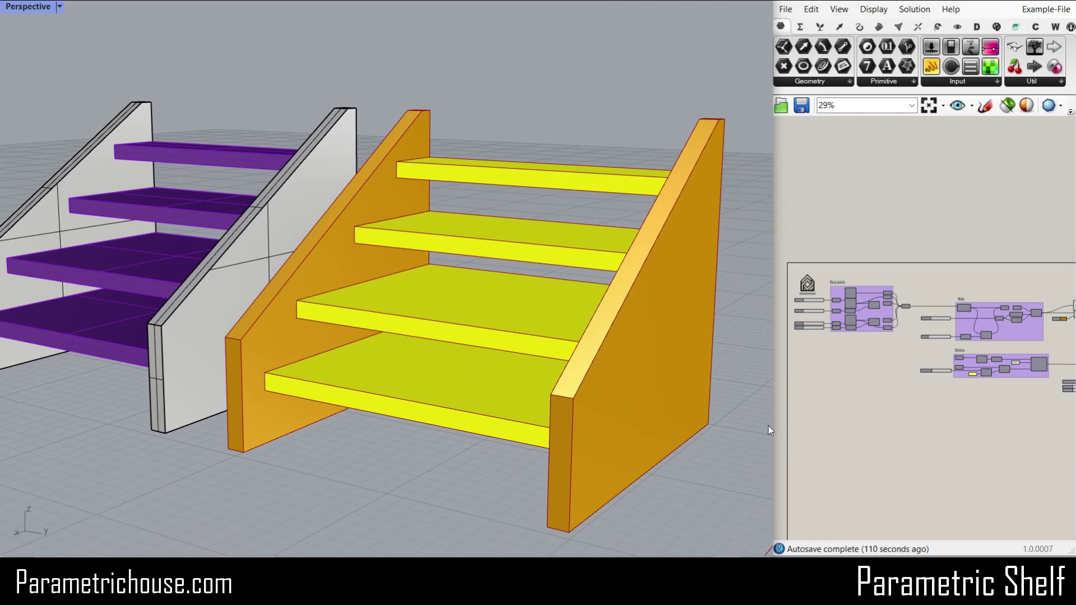